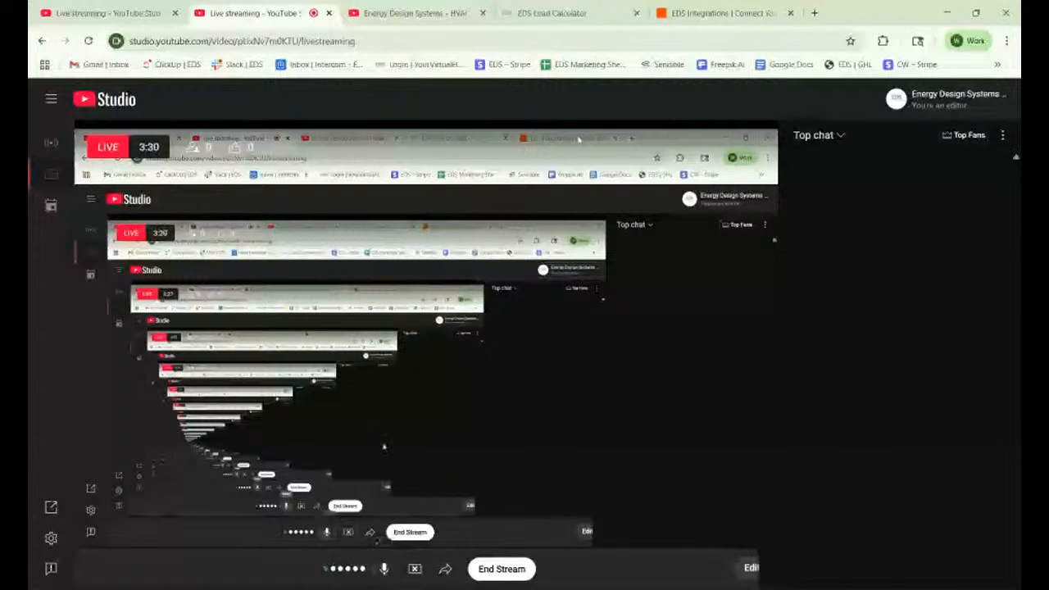
Switch from the YouTube Studio live stream to the EDS Load Calculator tab.
click(565, 13)
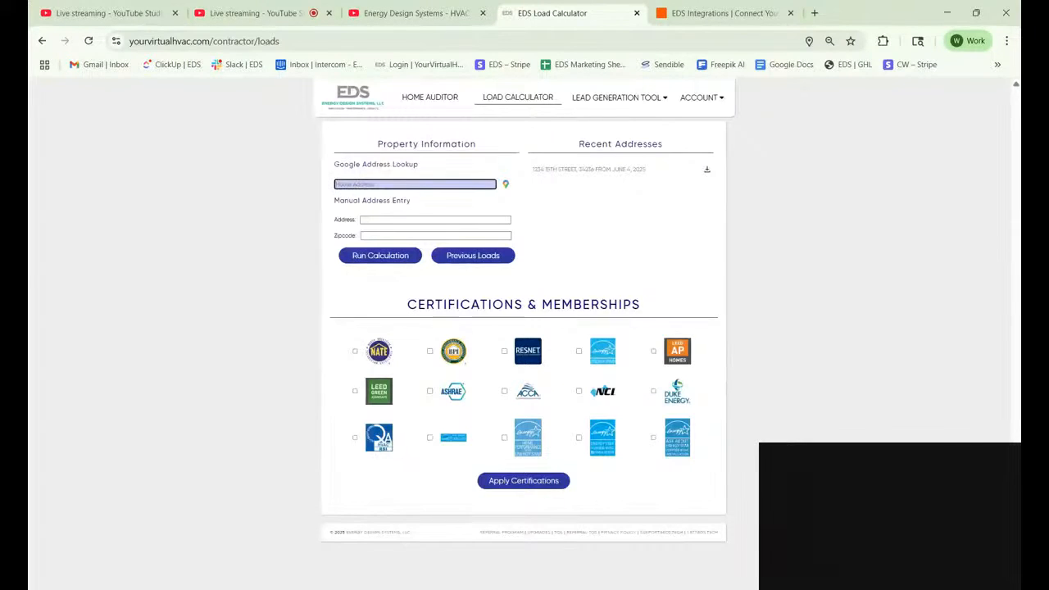
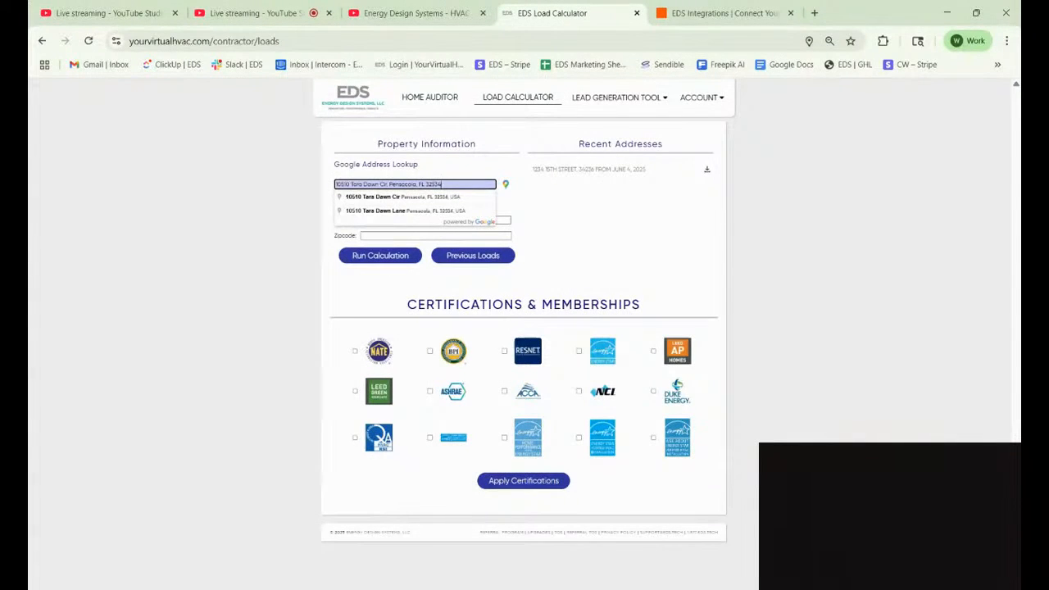
Paste the property address, pick the first suggestion, and run the calculation: 2135 sq ft, 39,364 cooling, 40,813 heating.
click(518, 165)
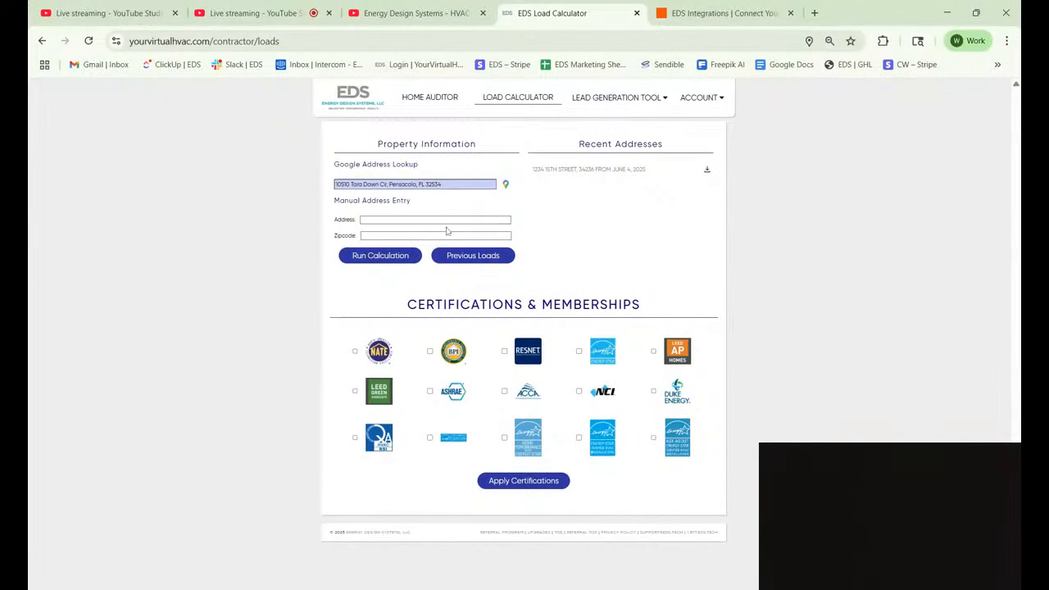
click(380, 255)
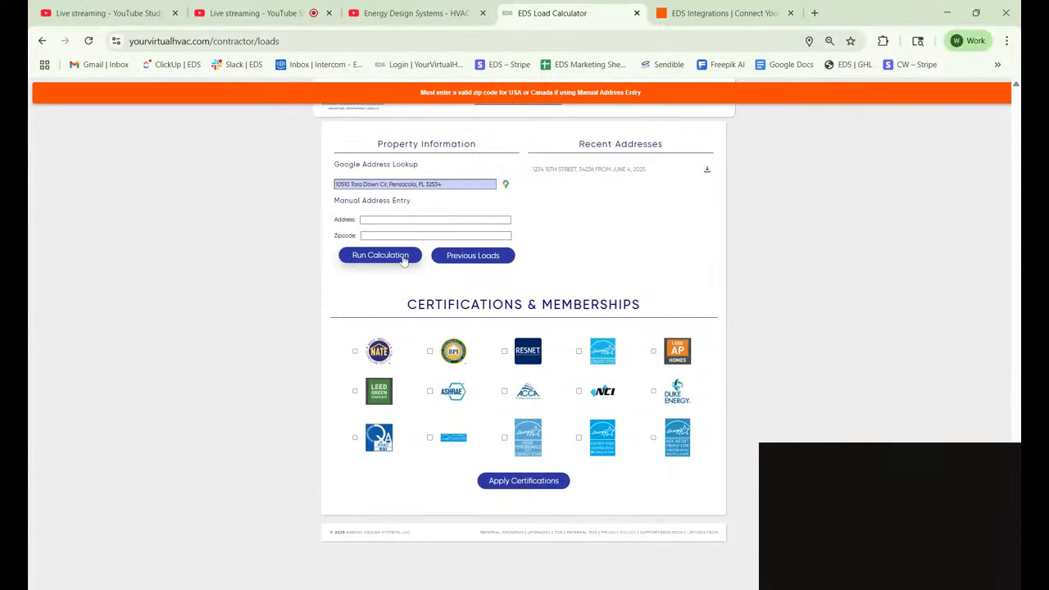
click(449, 185)
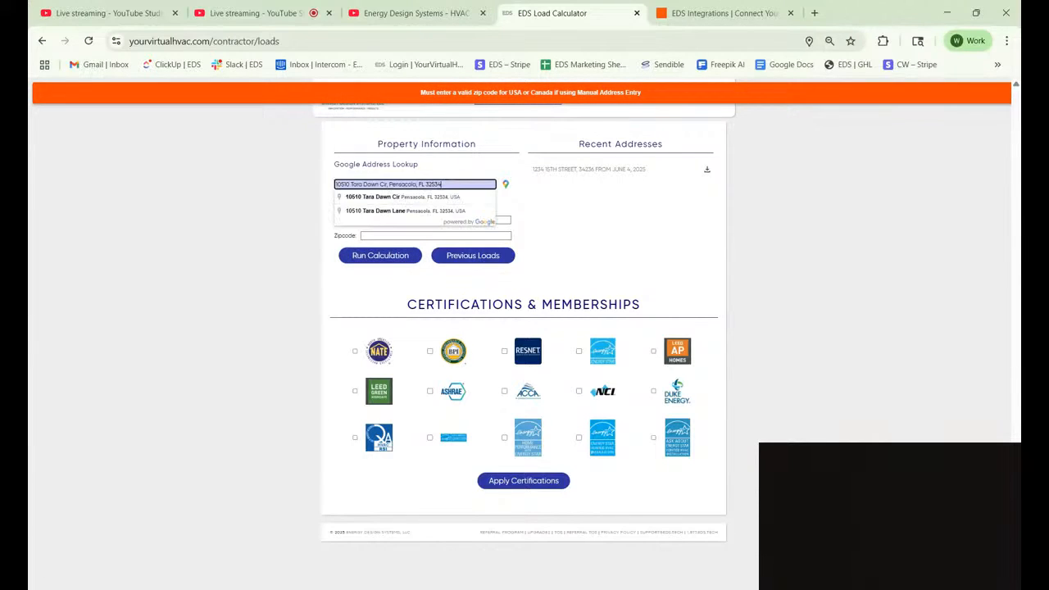
click(411, 198)
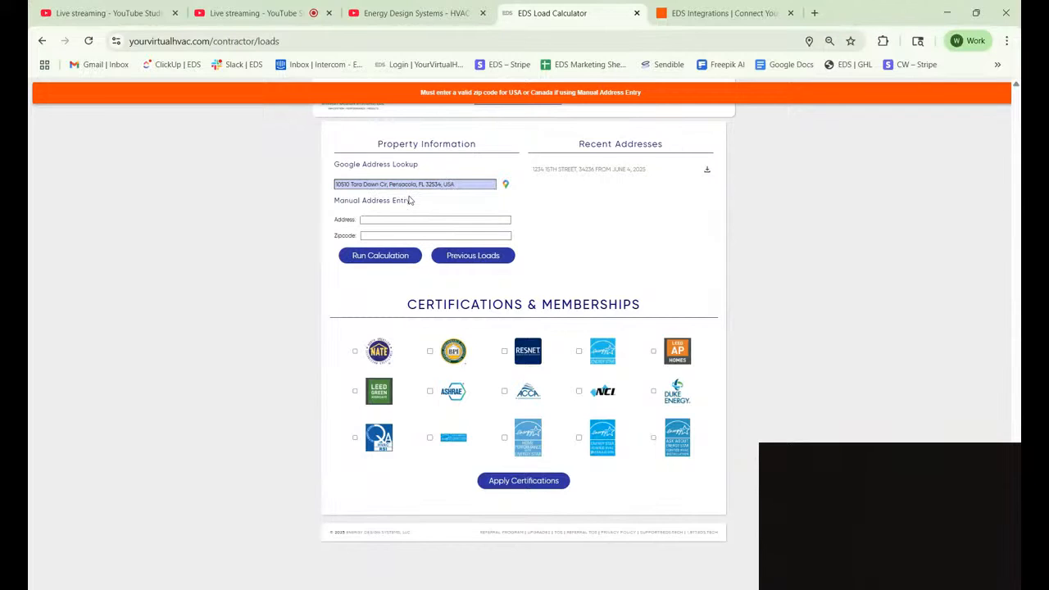
click(376, 258)
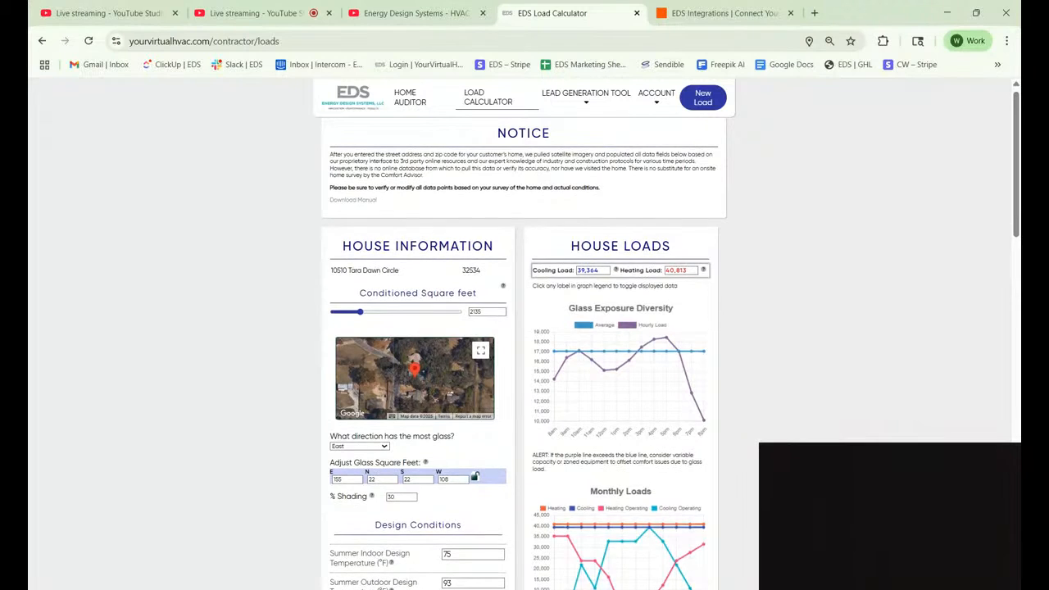
scroll(525, 341, down, 1)
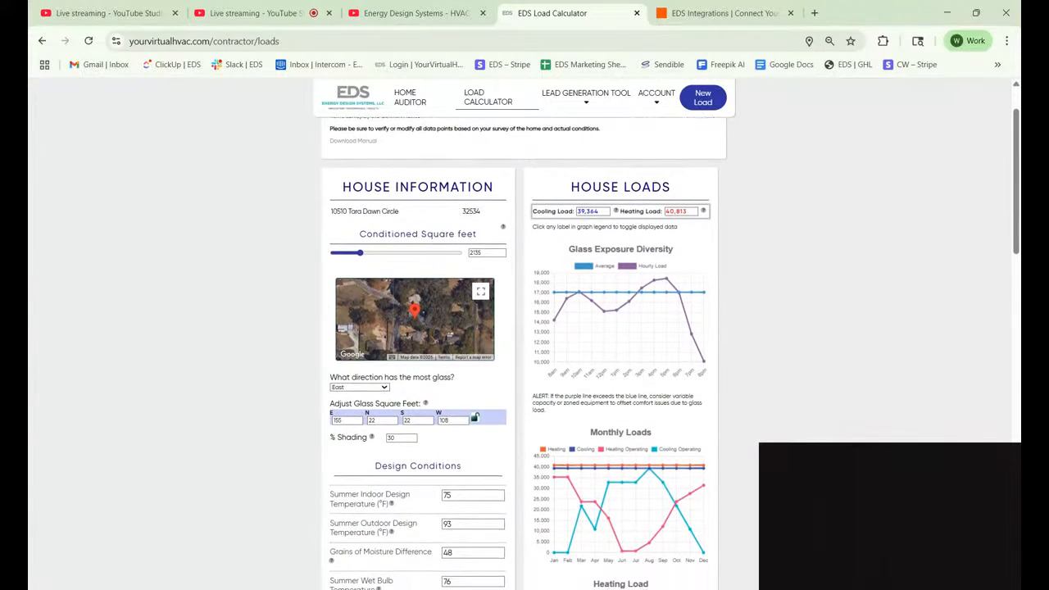
scroll(525, 341, down, 2)
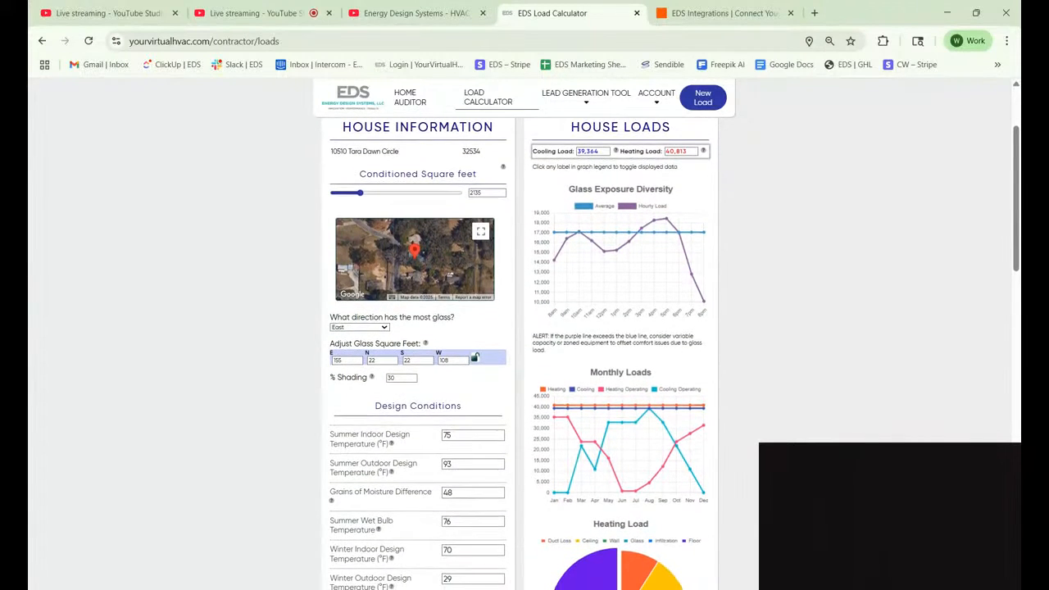
scroll(525, 341, down, 1)
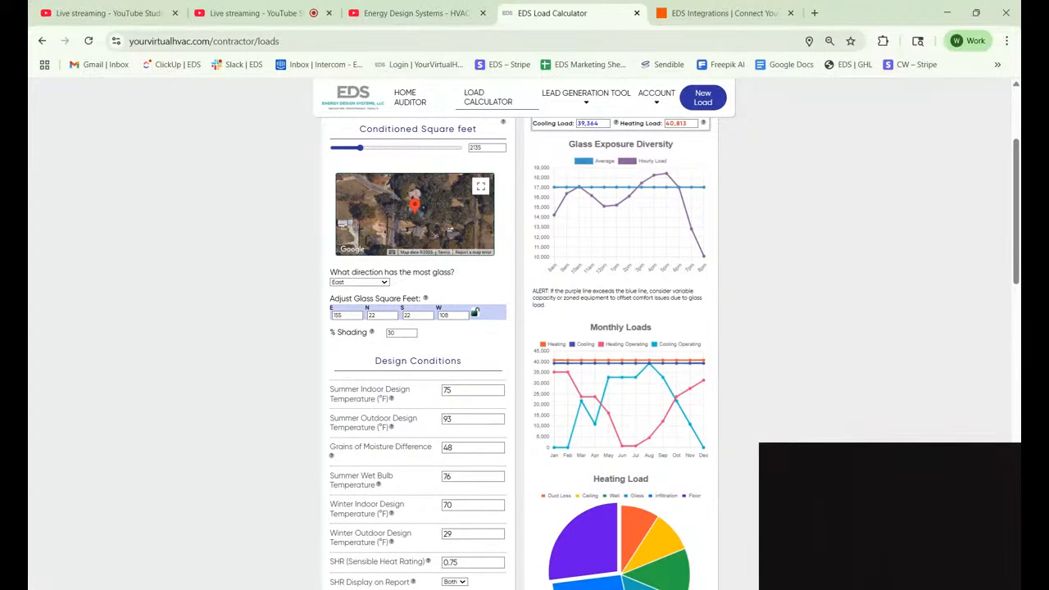
scroll(524, 341, down, 3)
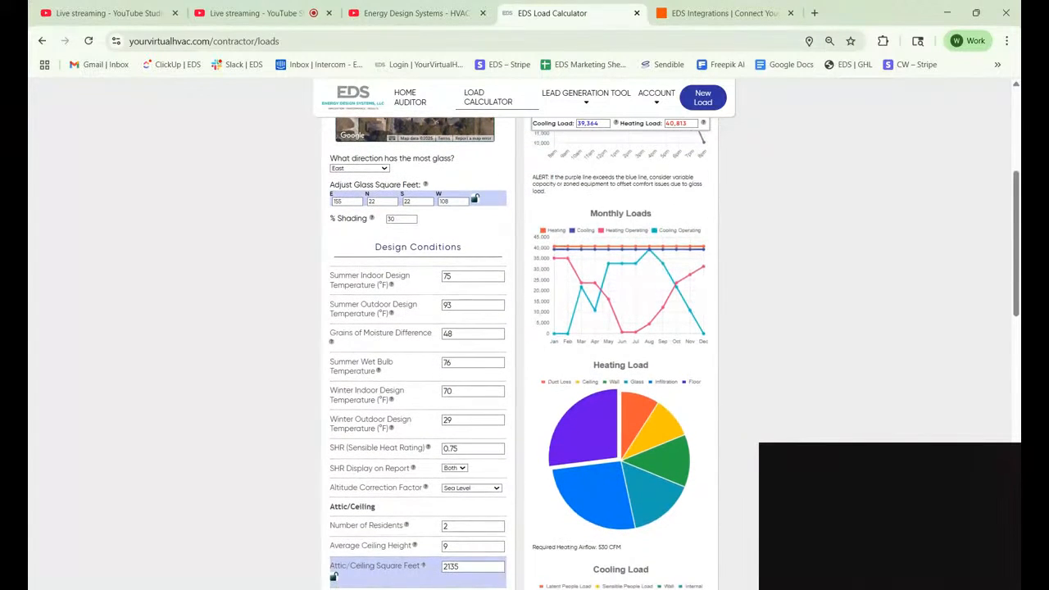
scroll(525, 341, down, 1)
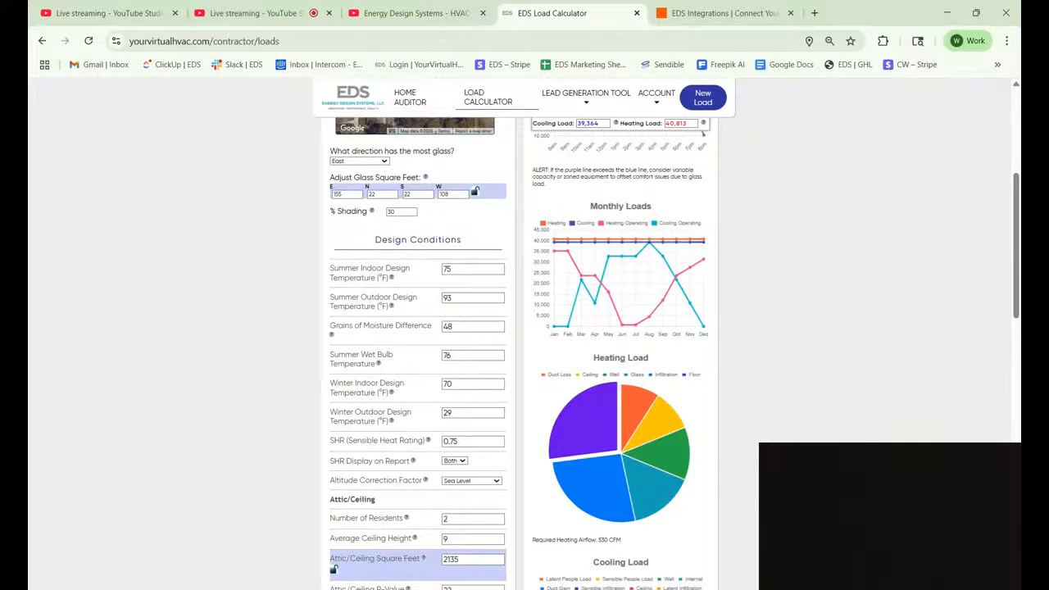
scroll(525, 341, down, 1)
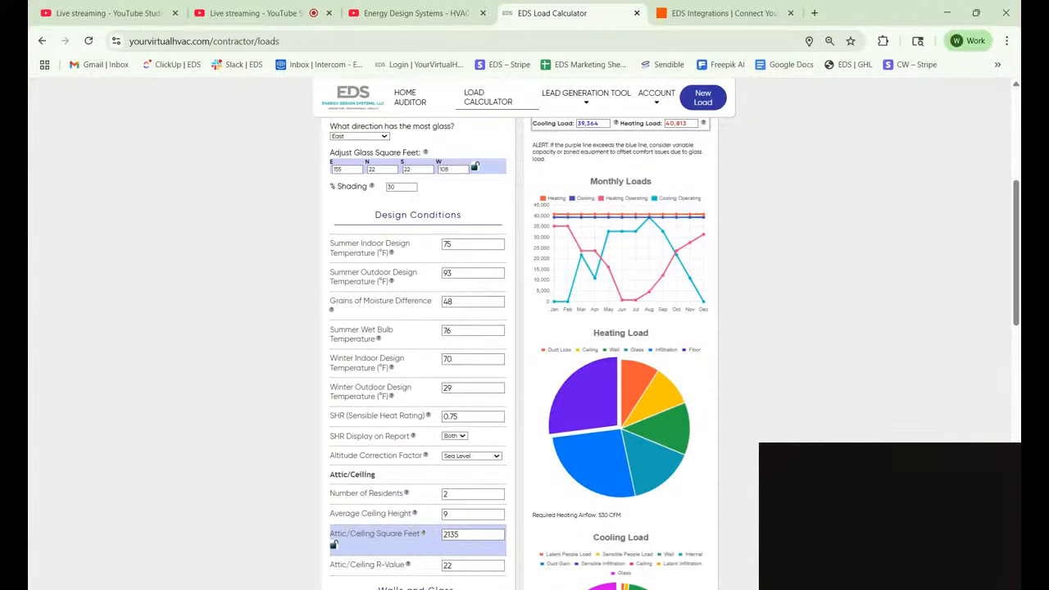
Check the summer indoor, summer wet bulb and winter outdoor (29) design temperatures.
scroll(402, 542, down, 1)
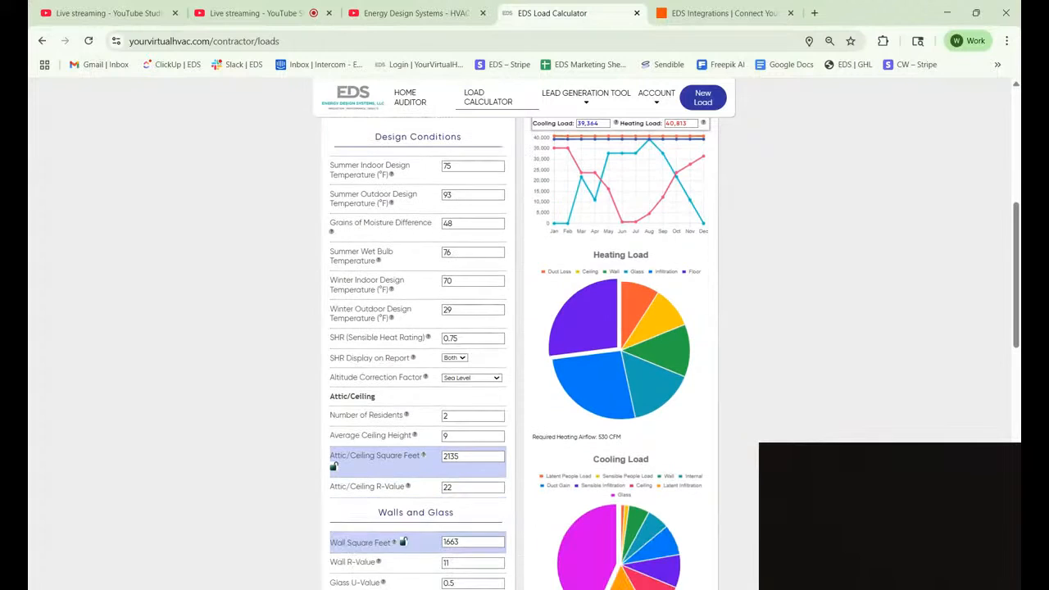
click(477, 167)
click(478, 244)
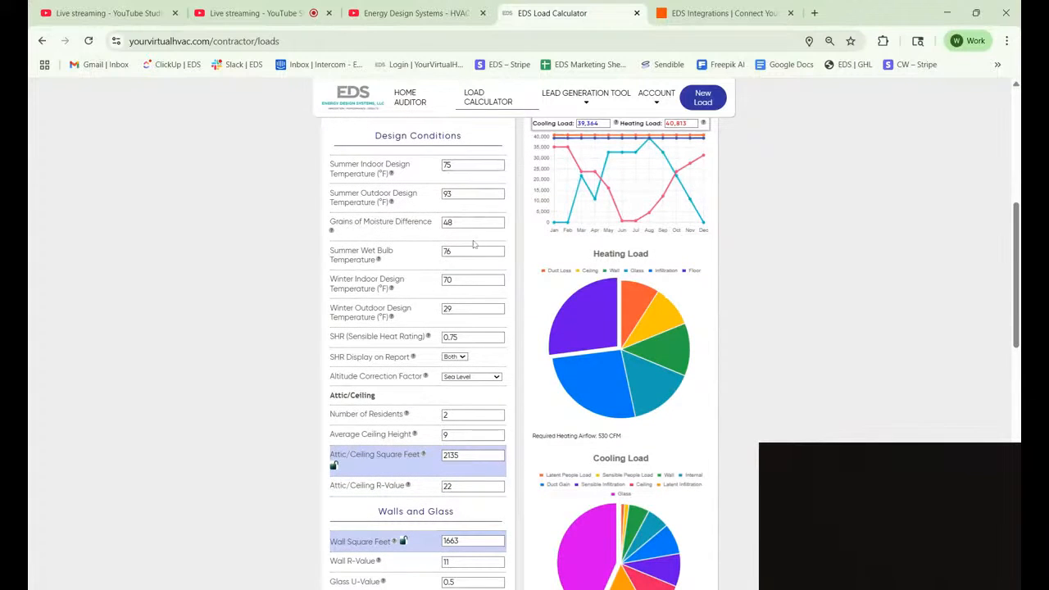
click(475, 252)
click(462, 321)
click(471, 309)
Check attic/ceiling area 2135, wall area 1663 and wall R-value 11.
scroll(472, 309, down, 2)
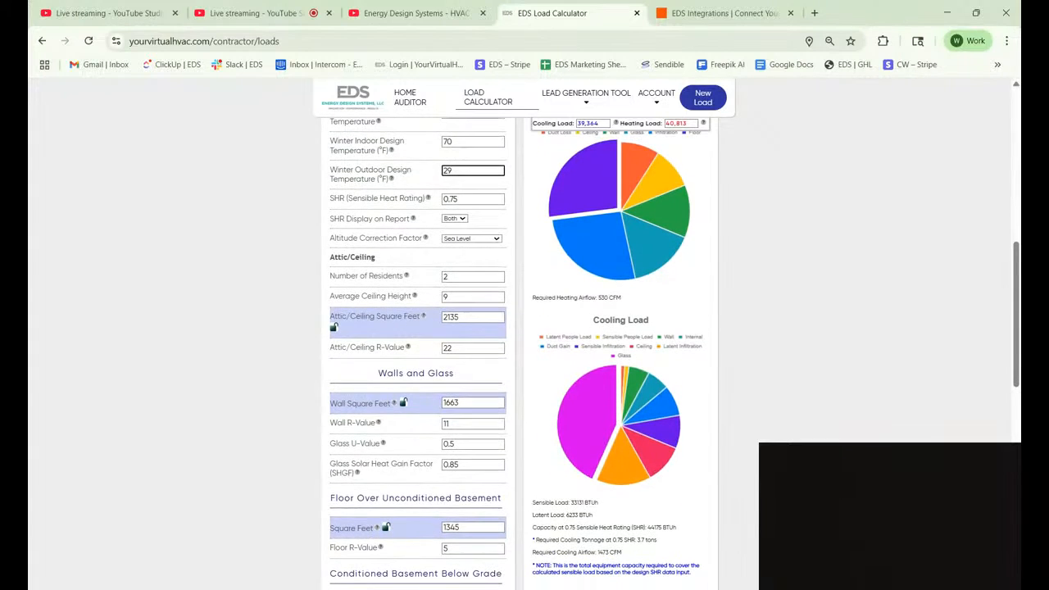
click(473, 317)
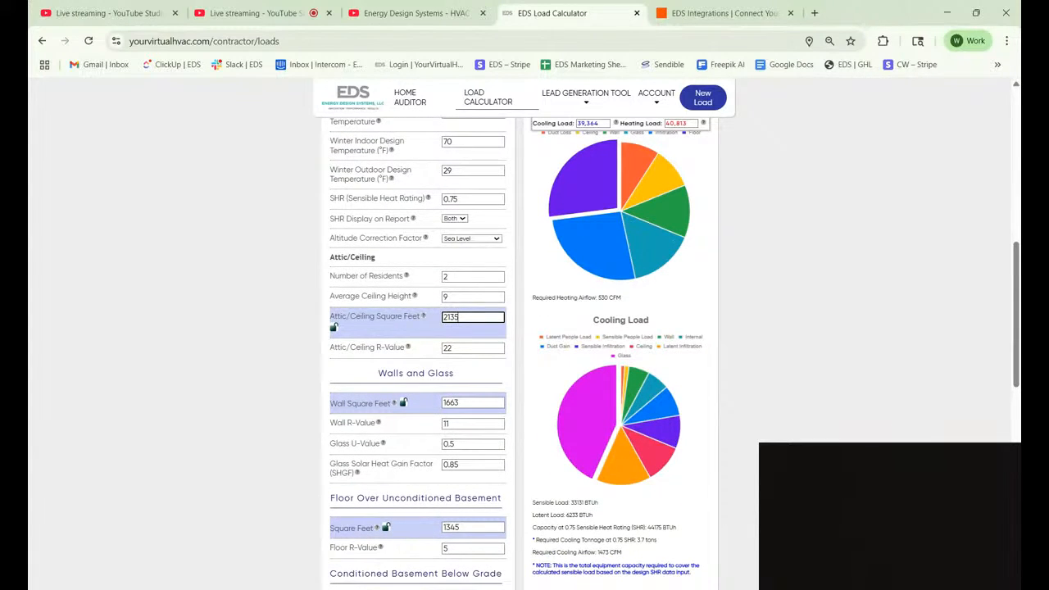
scroll(473, 317, down, 2)
click(474, 309)
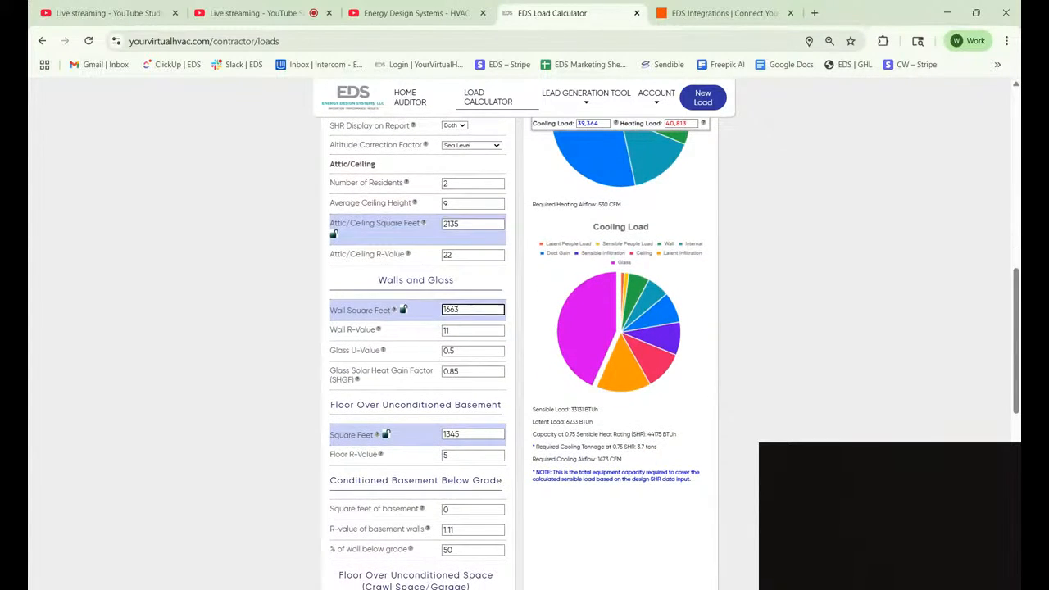
click(471, 331)
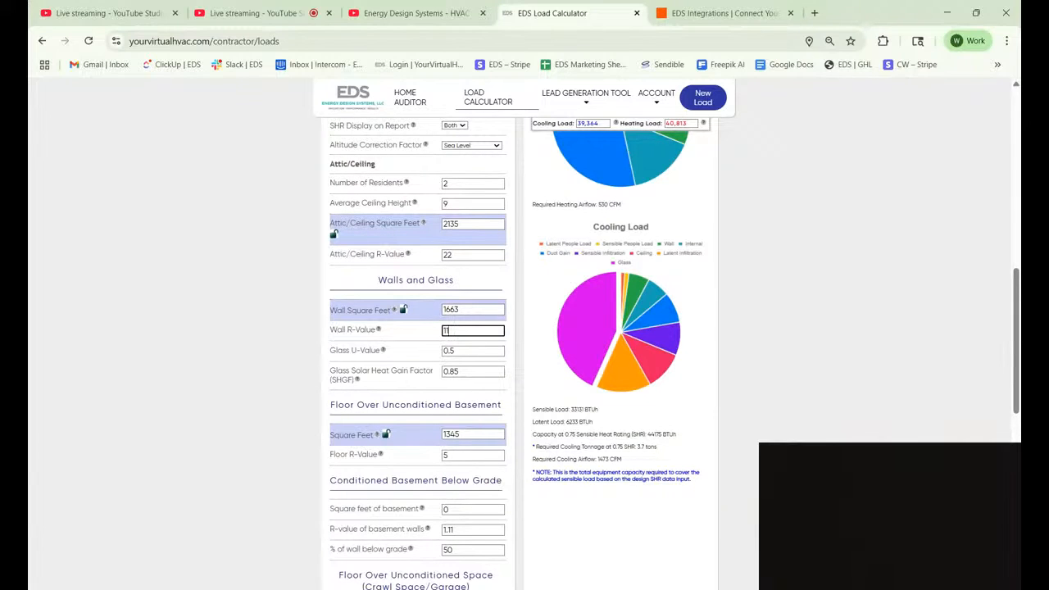
Scroll past the basement, slab and Other Heat Losses fields to the Load Reports options.
scroll(473, 330, down, 1)
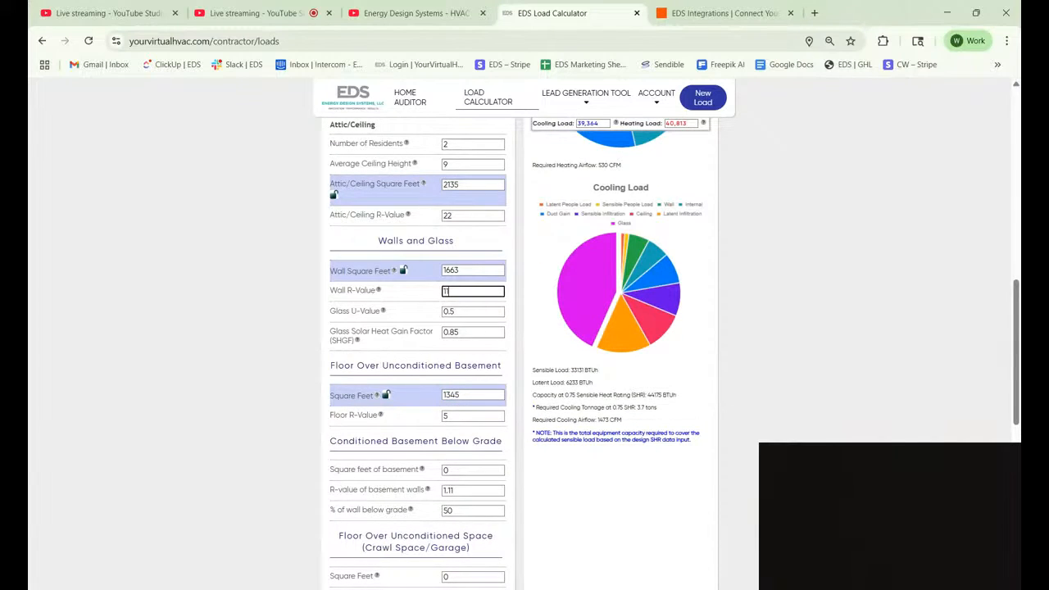
scroll(525, 336, down, 1)
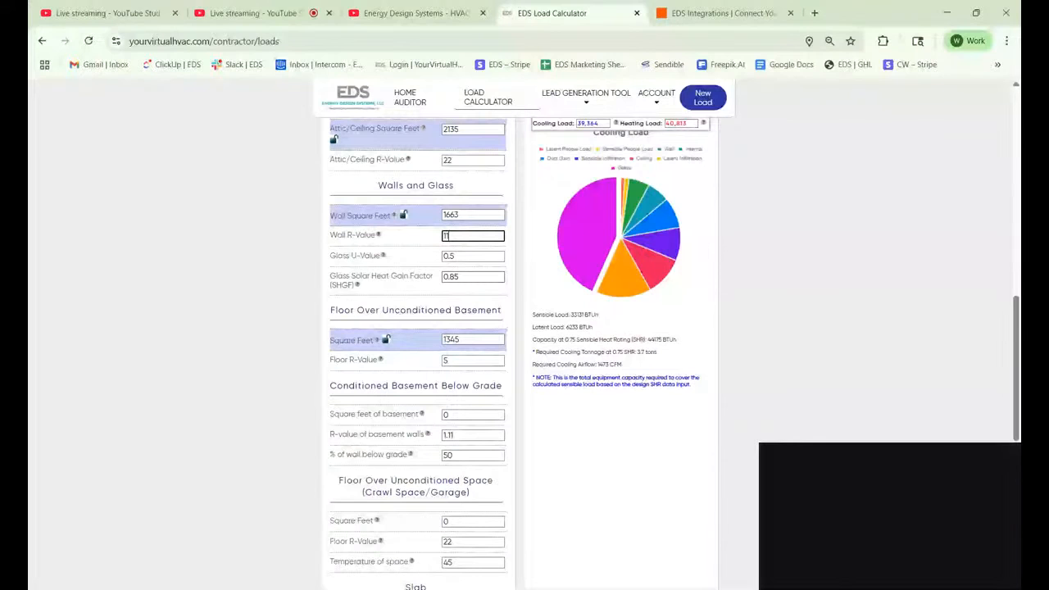
scroll(525, 336, down, 1)
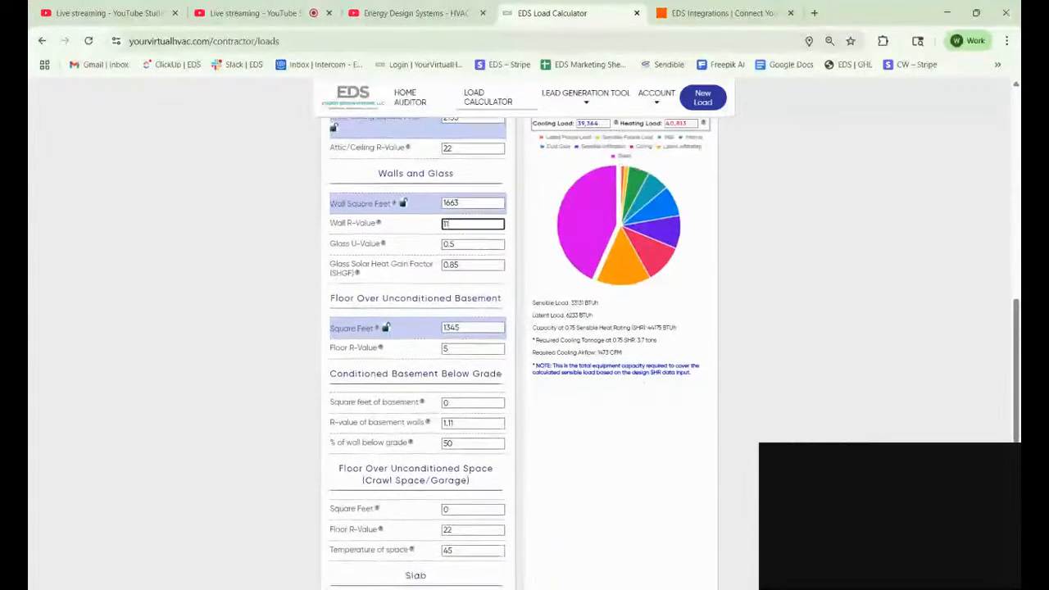
scroll(525, 336, down, 1)
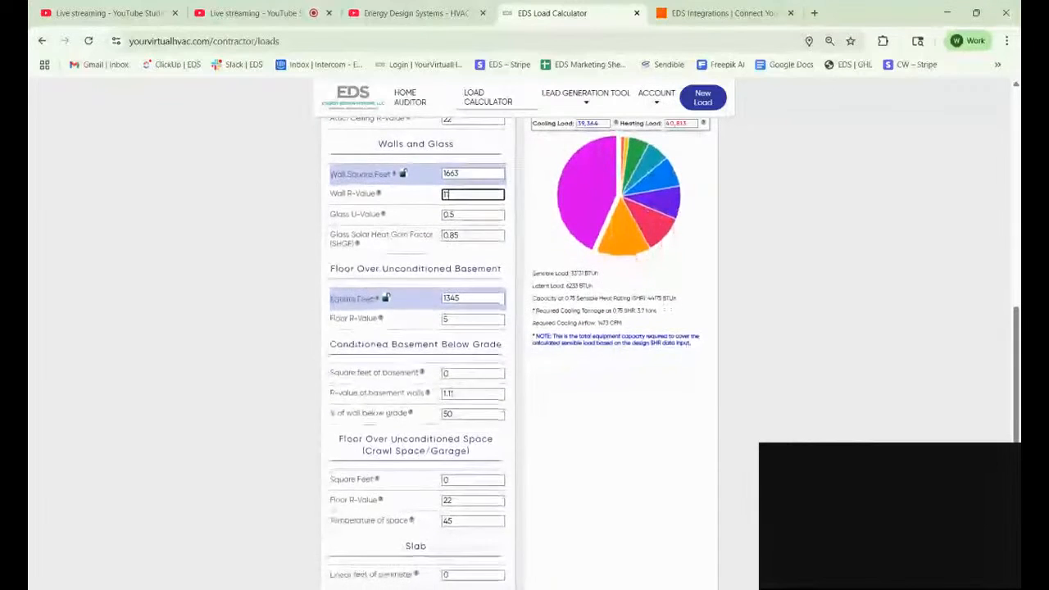
scroll(524, 336, down, 1)
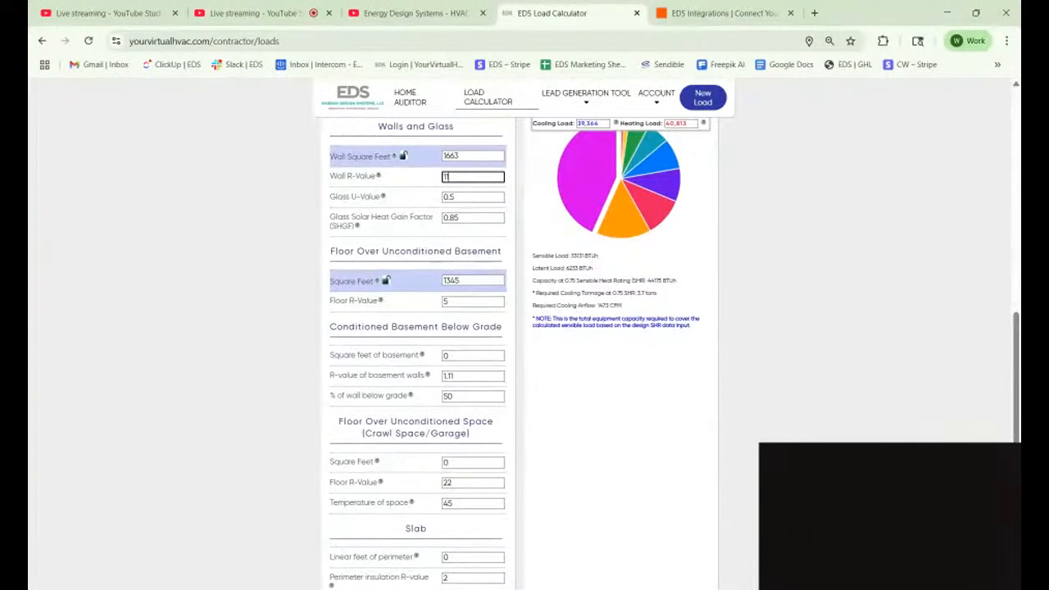
scroll(525, 336, down, 2)
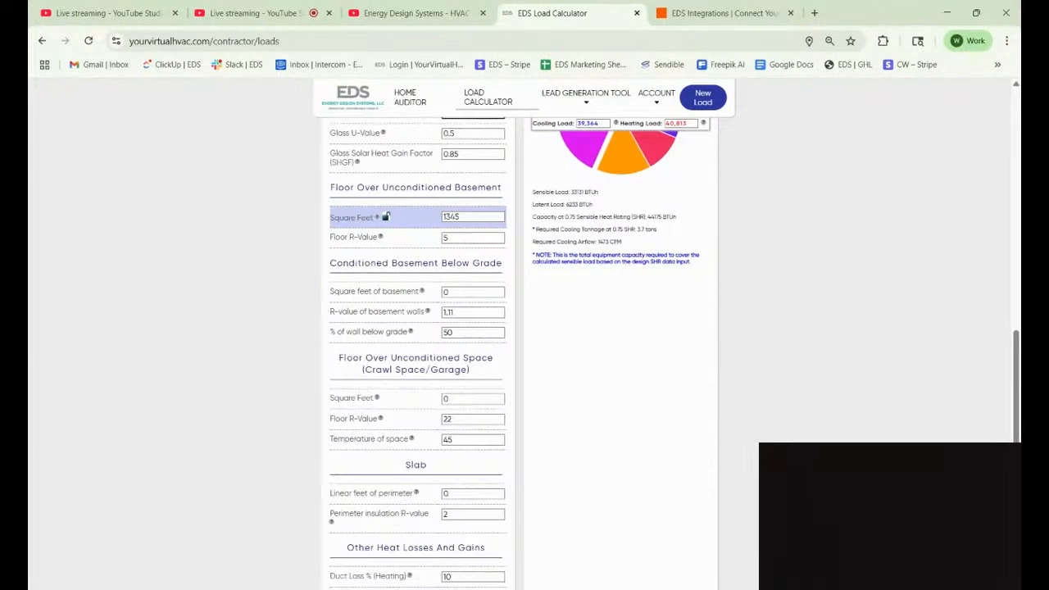
scroll(523, 353, up, 4)
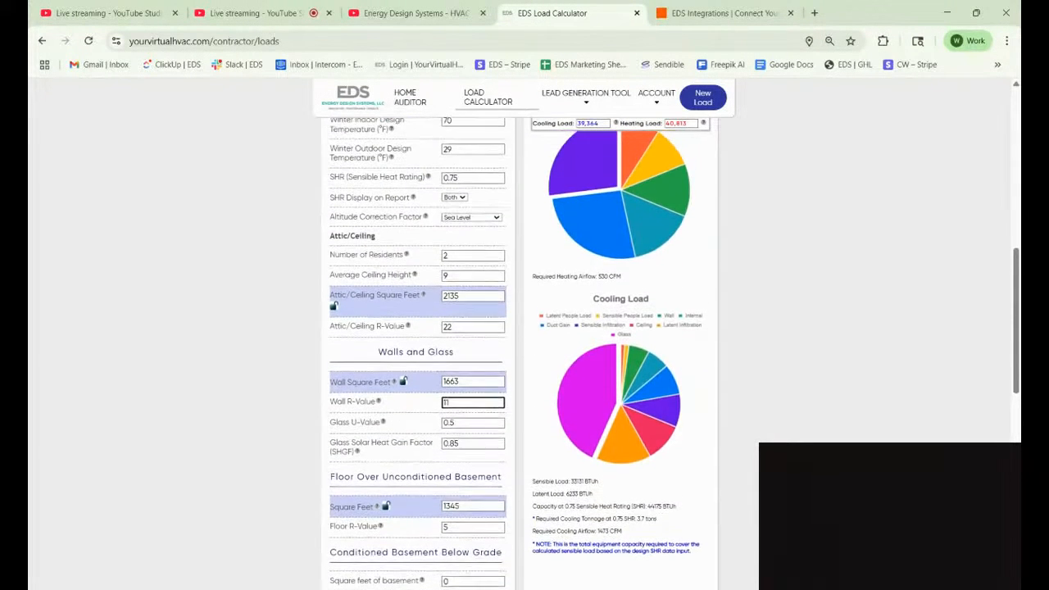
scroll(517, 355, up, 1)
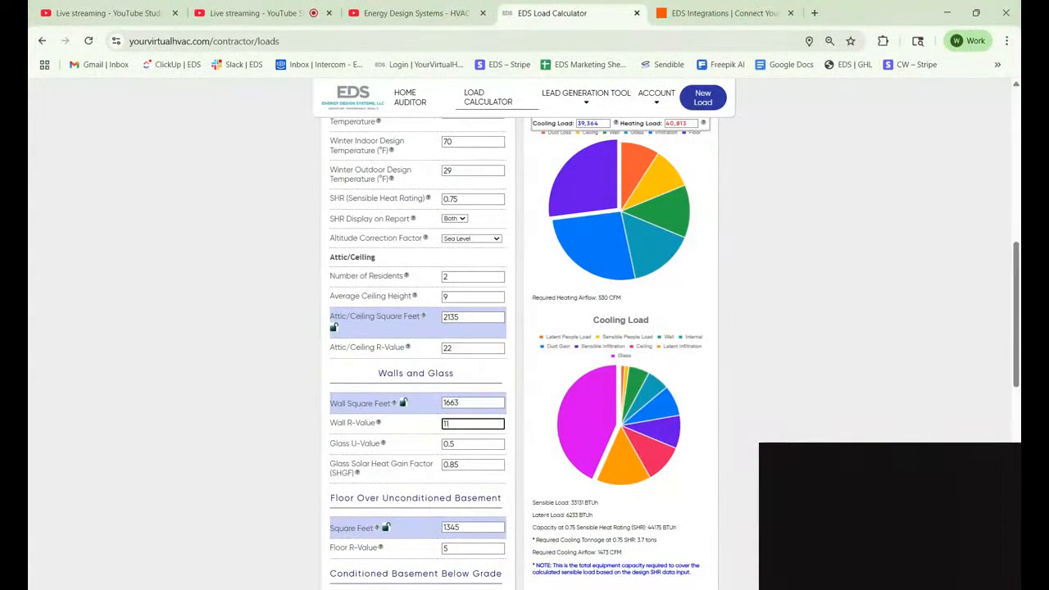
scroll(523, 353, down, 4)
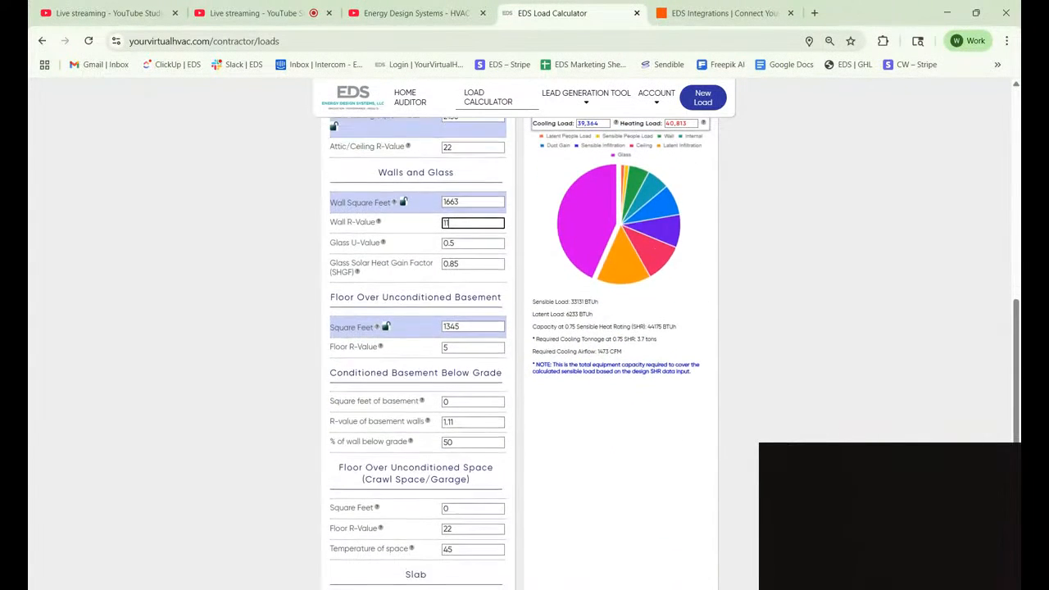
scroll(385, 206, down, 4)
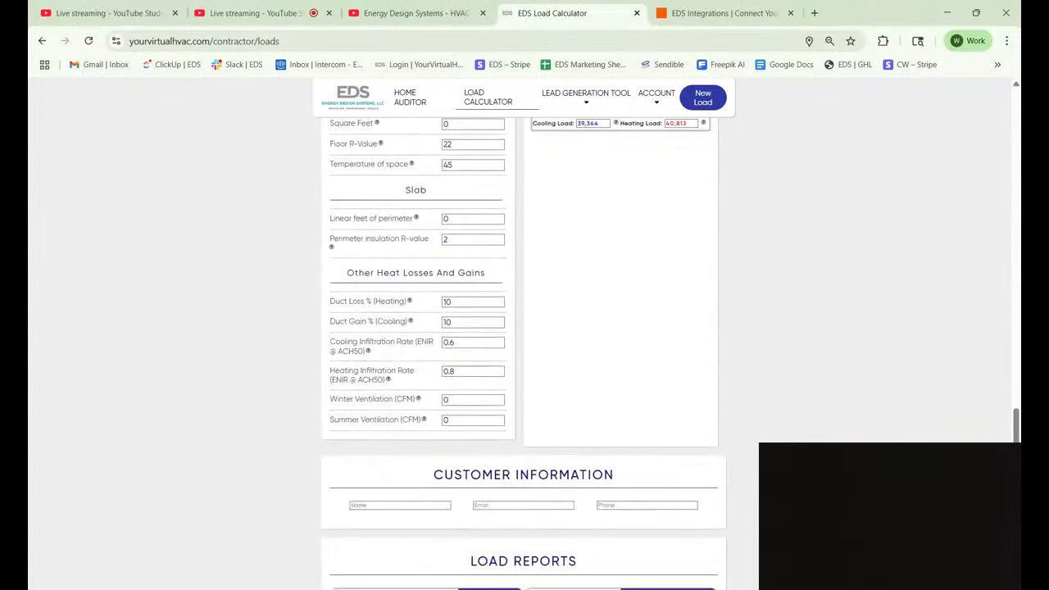
Check the customer Name, Email and Phone fields under Load Reports.
scroll(525, 353, down, 1)
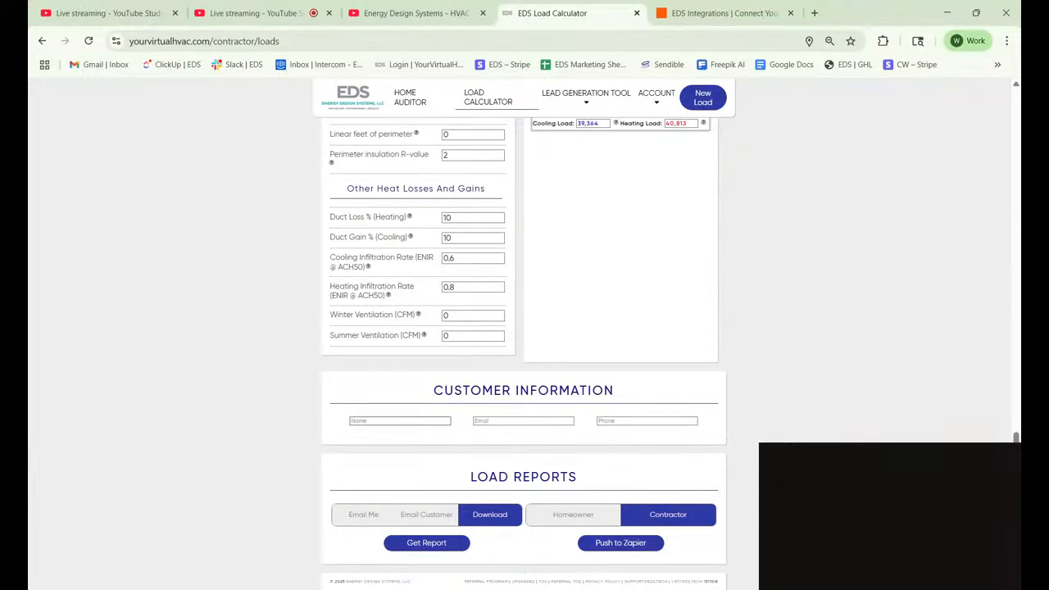
click(400, 422)
click(526, 420)
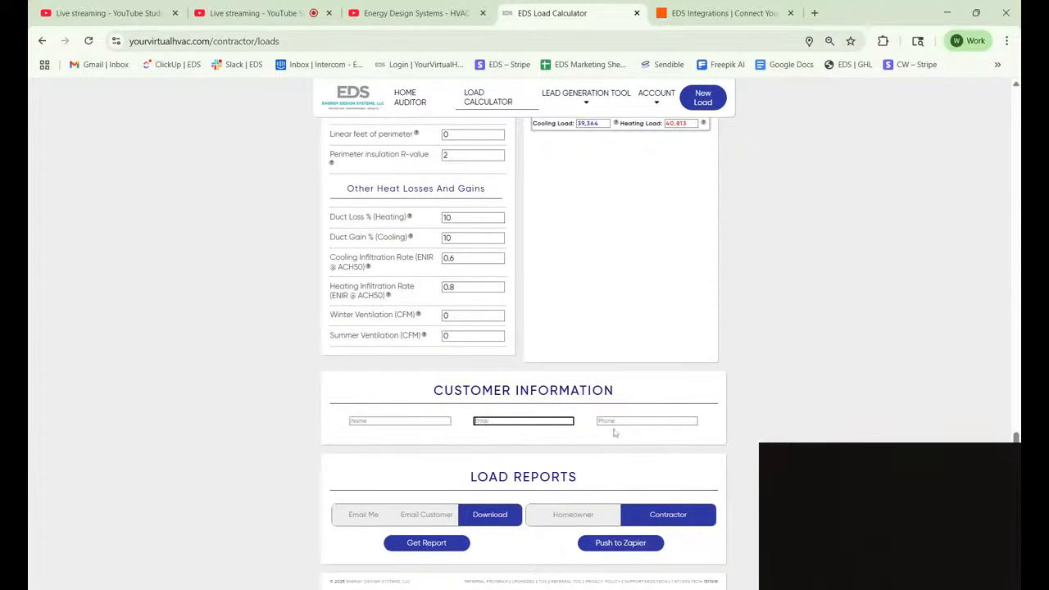
click(632, 422)
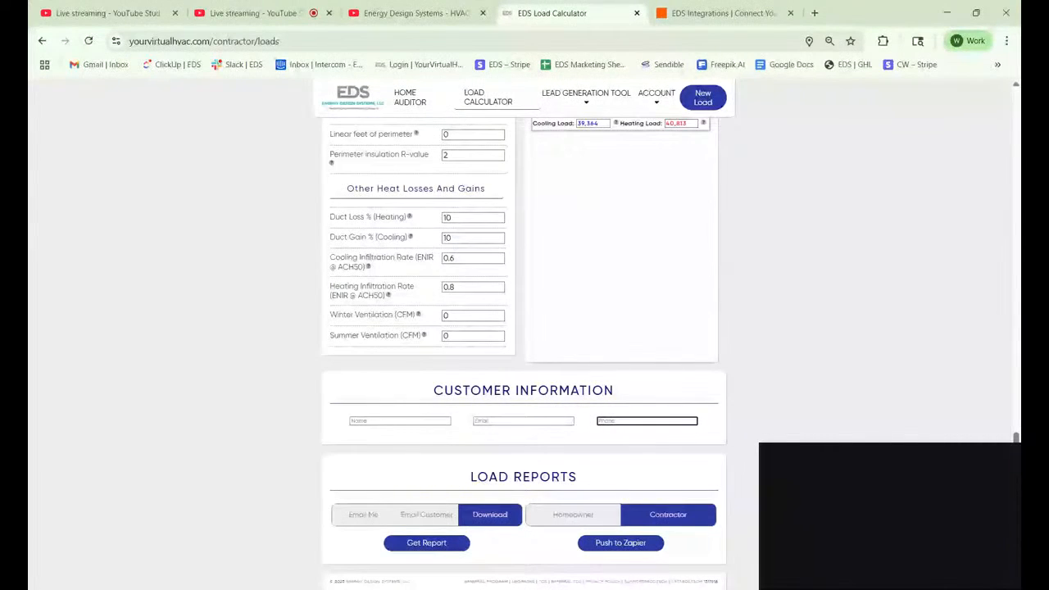
Select the Homeowner report type and download the load report PDF.
click(570, 520)
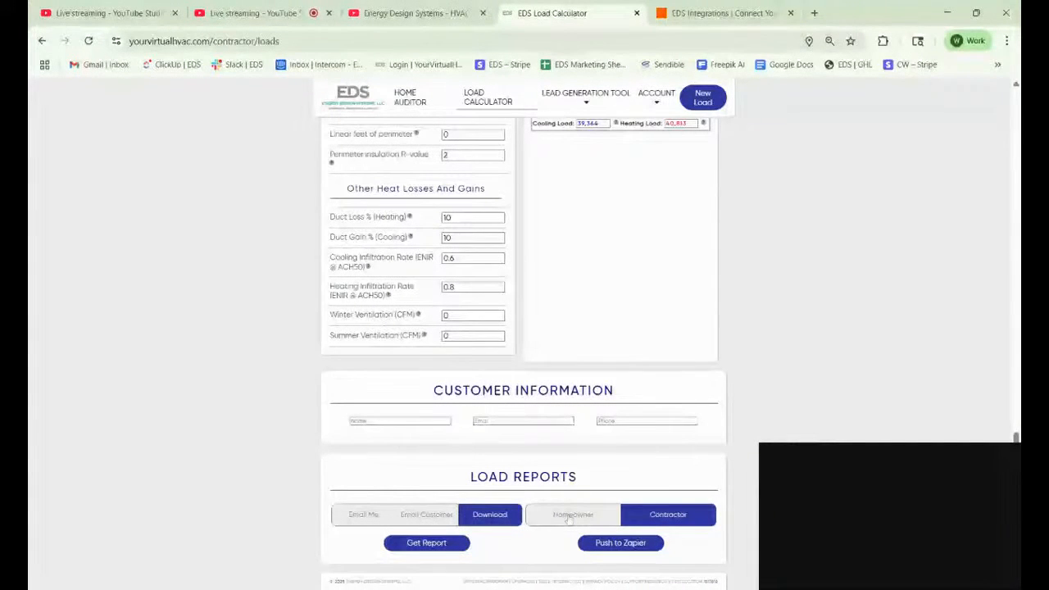
click(570, 516)
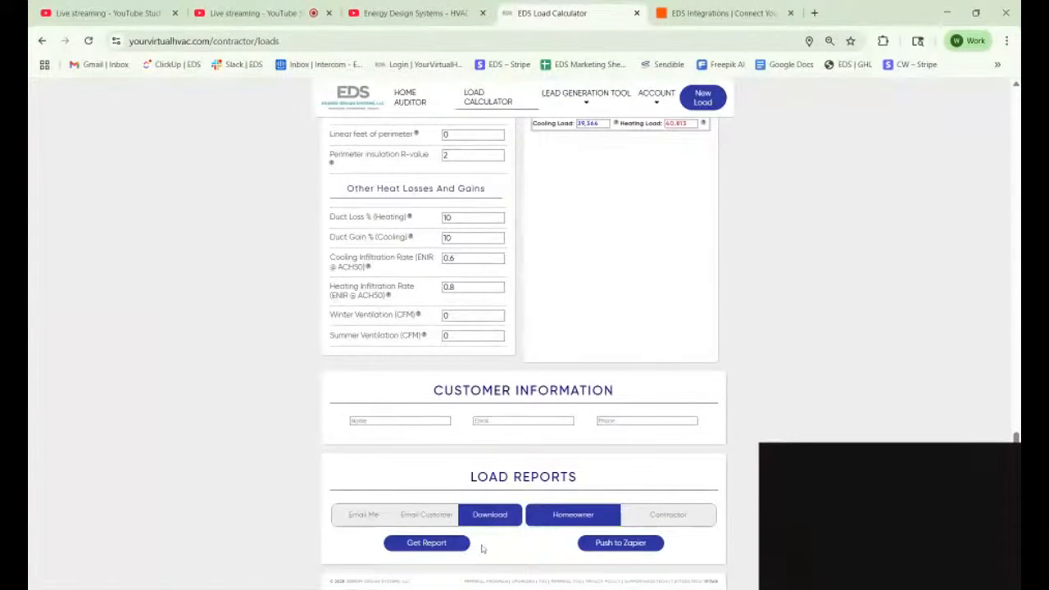
click(439, 549)
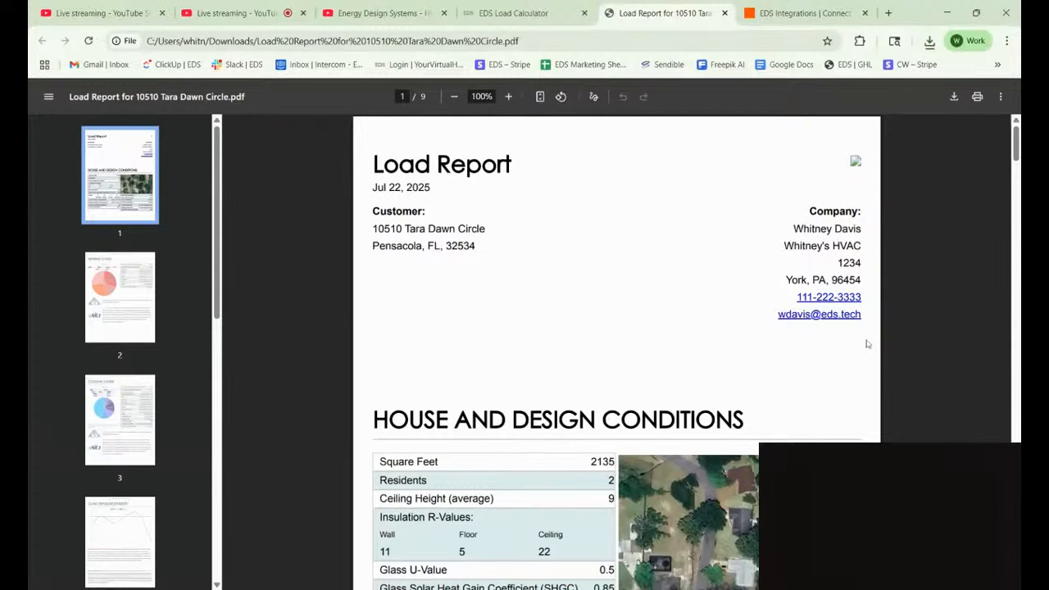
scroll(868, 344, down, 3)
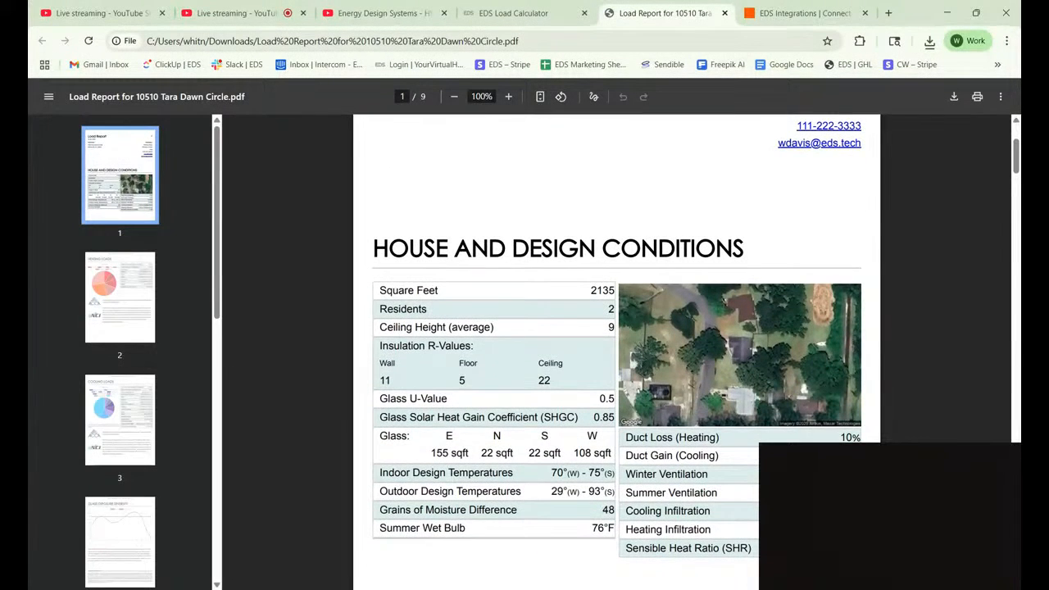
scroll(127, 388, up, 4)
scroll(615, 352, down, 2)
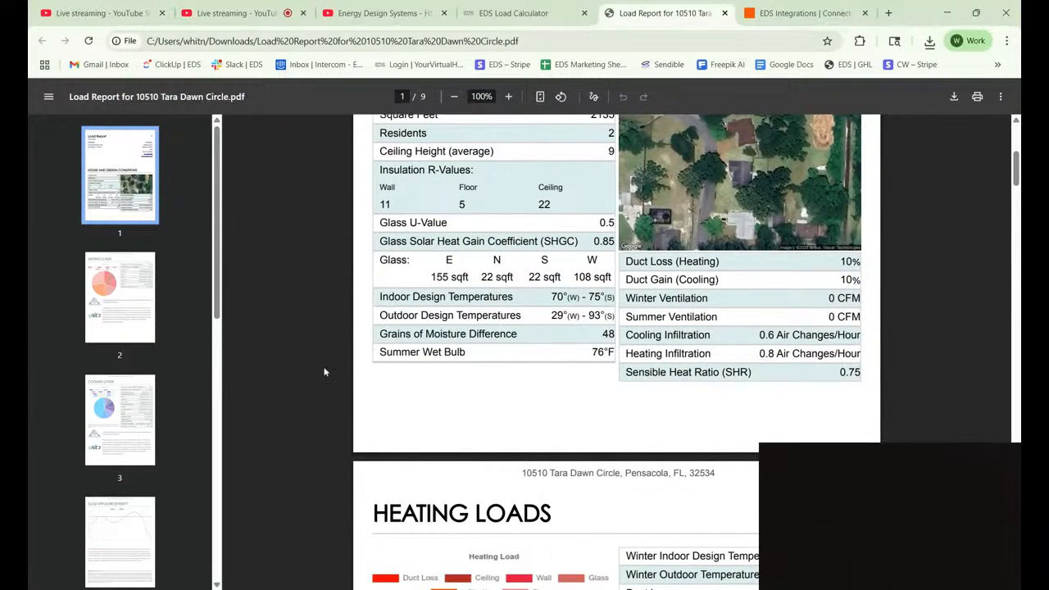
scroll(324, 372, up, 2)
scroll(325, 373, down, 1)
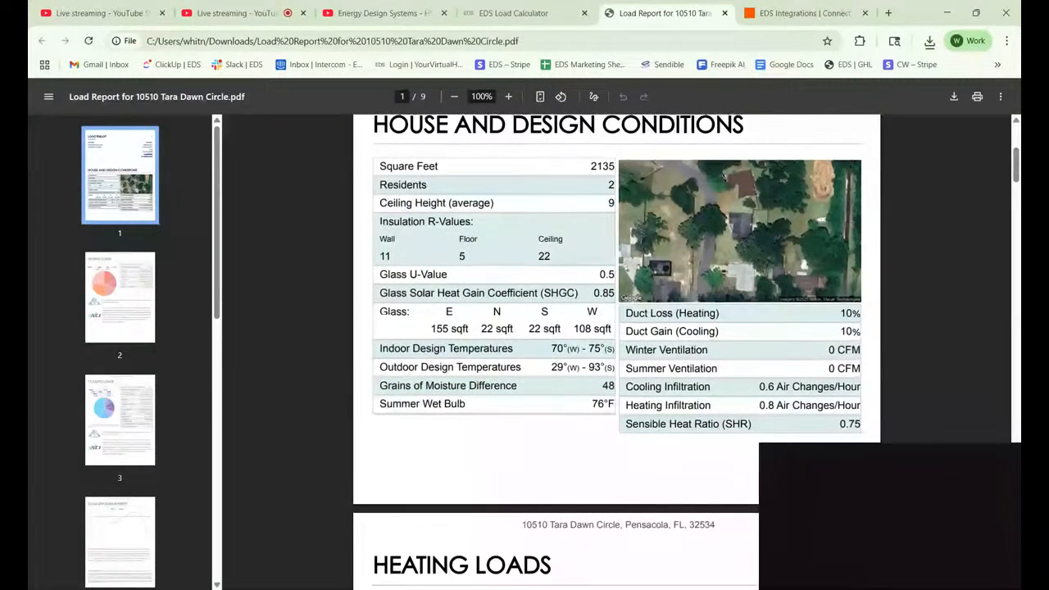
scroll(615, 353, down, 3)
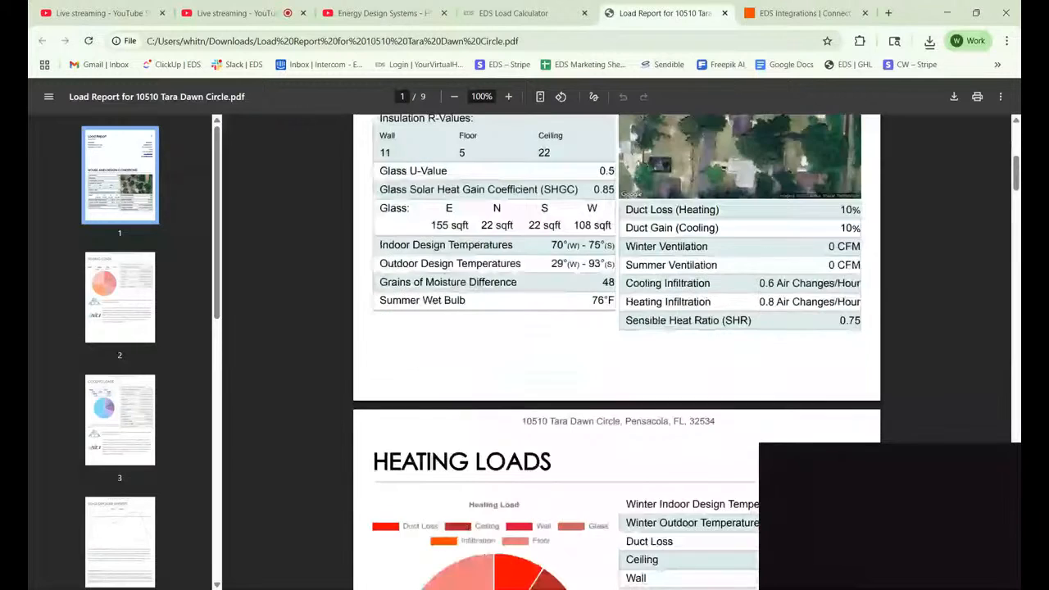
scroll(615, 353, down, 3)
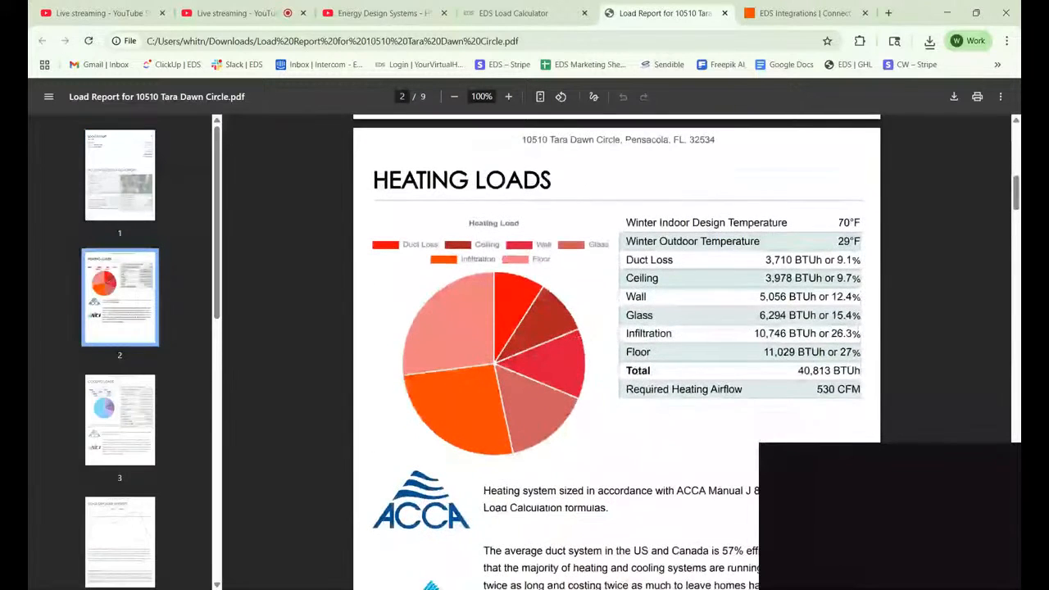
scroll(615, 352, down, 2)
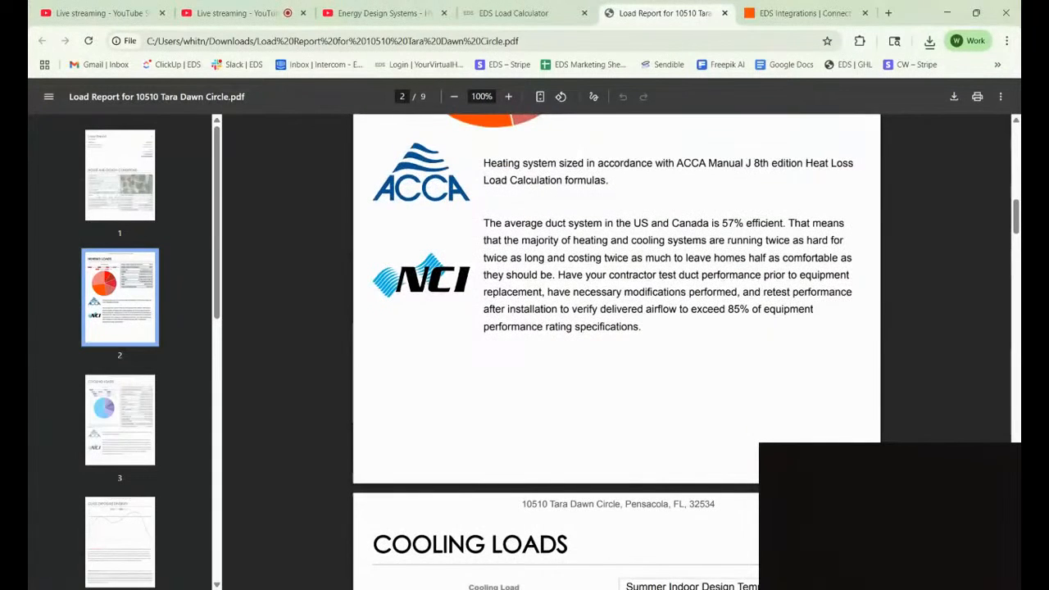
scroll(615, 353, down, 2)
scroll(615, 352, down, 1)
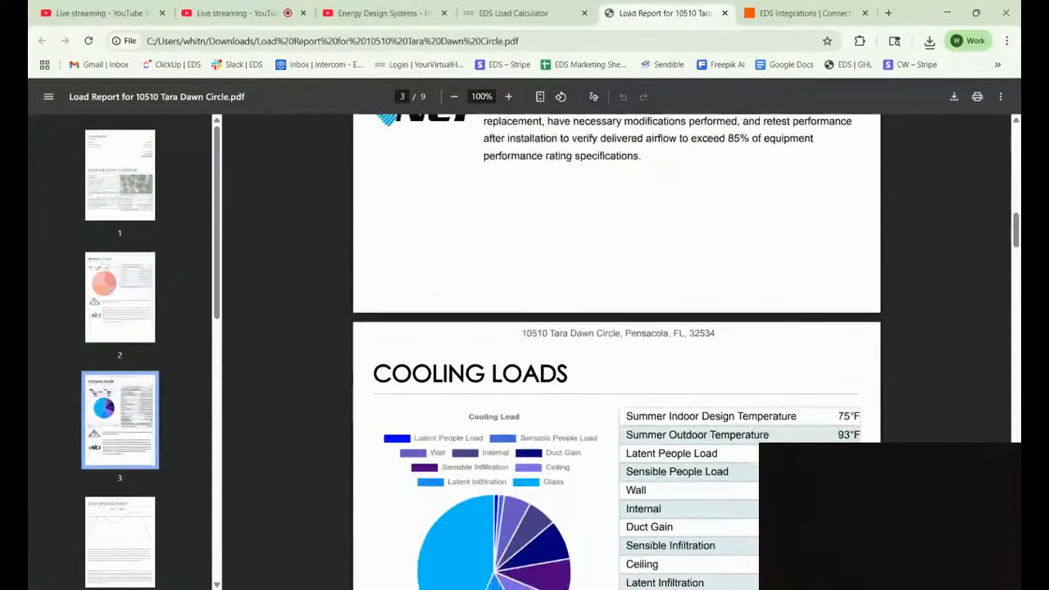
scroll(615, 353, down, 7)
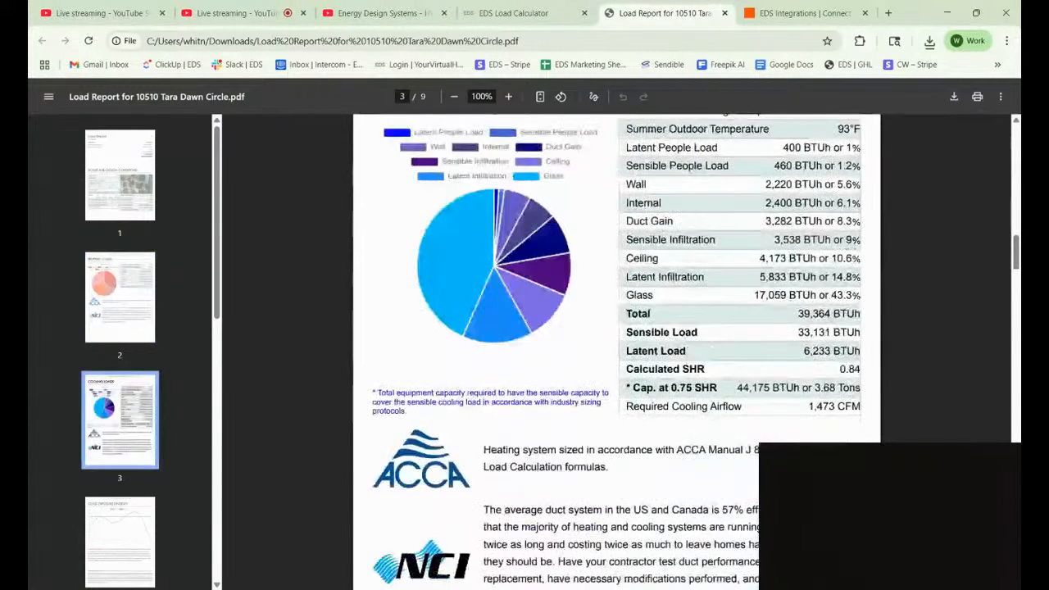
scroll(615, 352, down, 7)
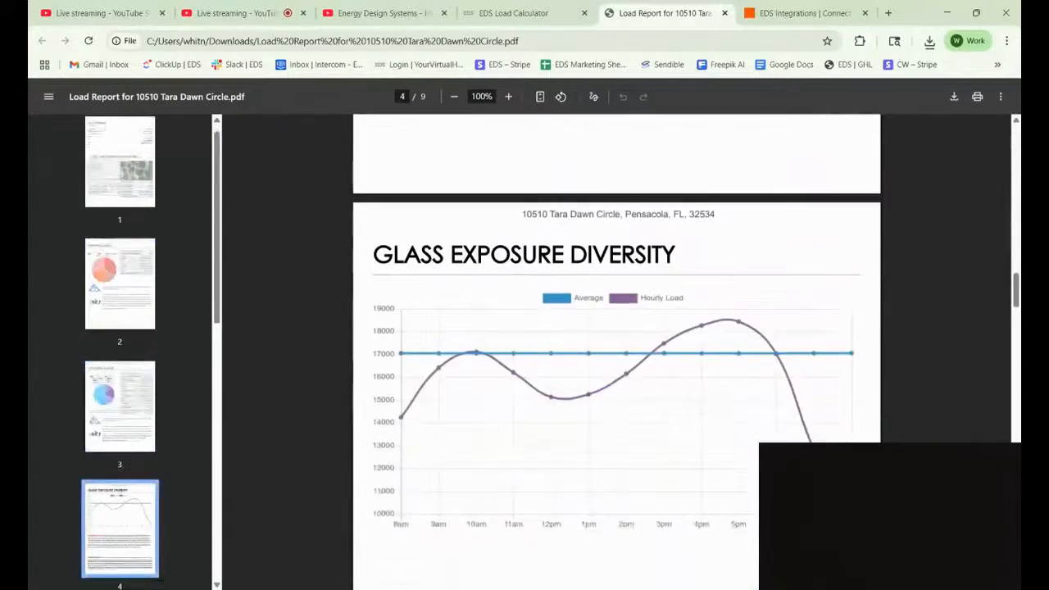
scroll(478, 383, down, 8)
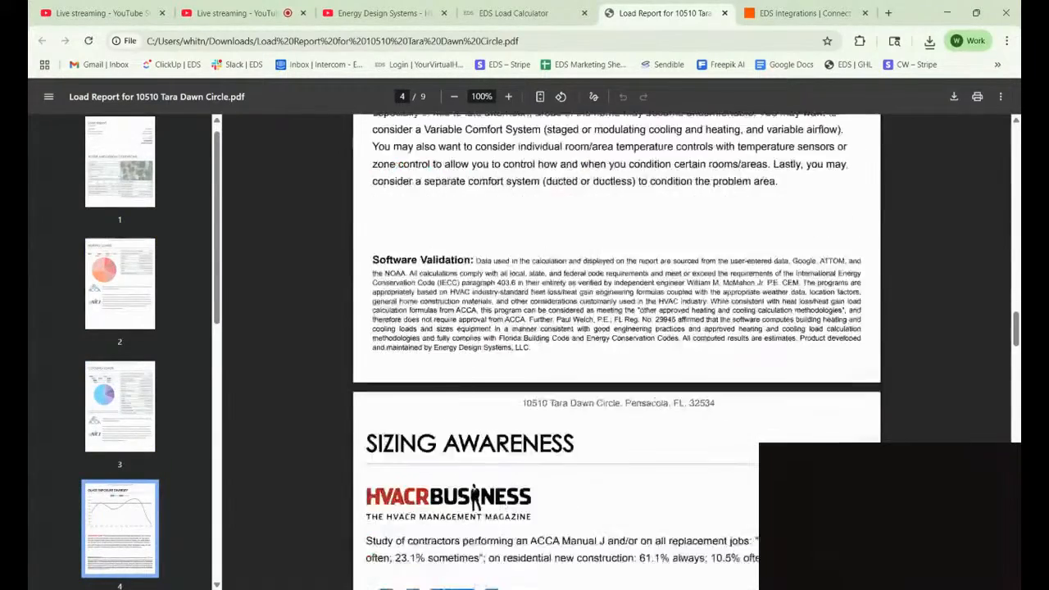
scroll(615, 352, down, 8)
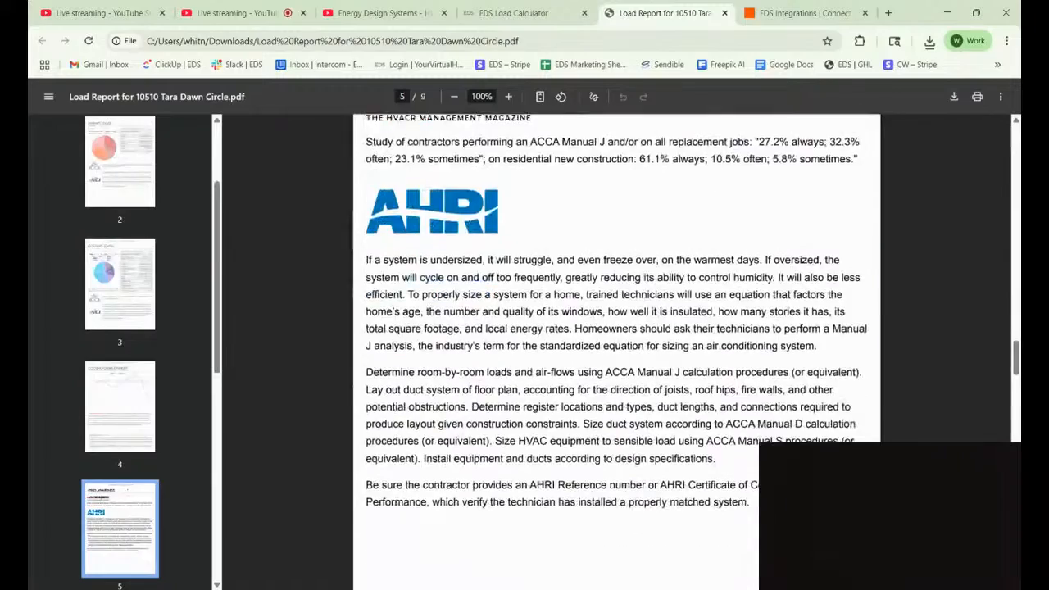
scroll(615, 352, down, 6)
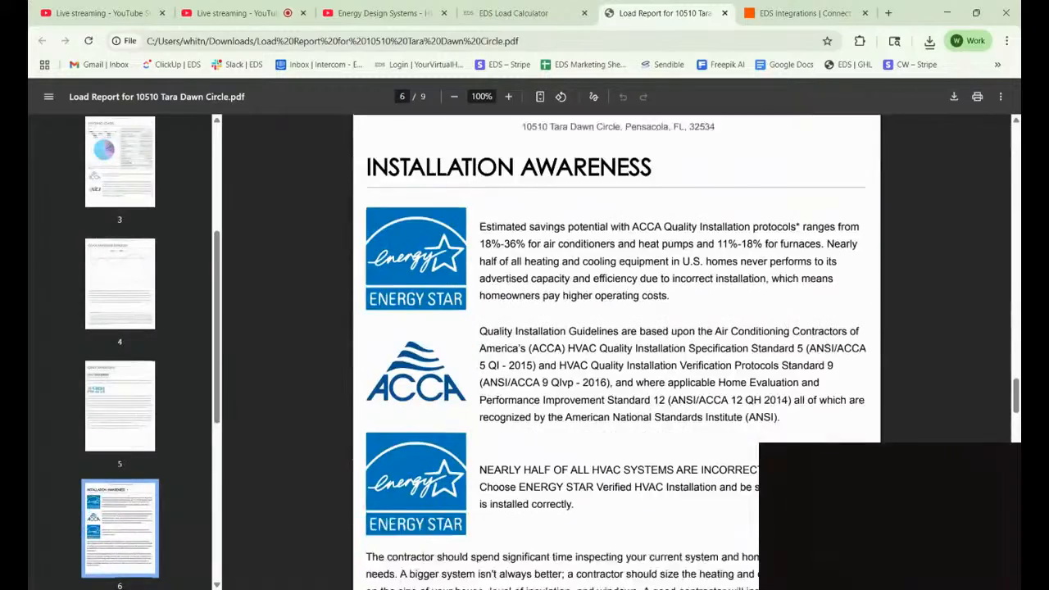
scroll(614, 353, down, 9)
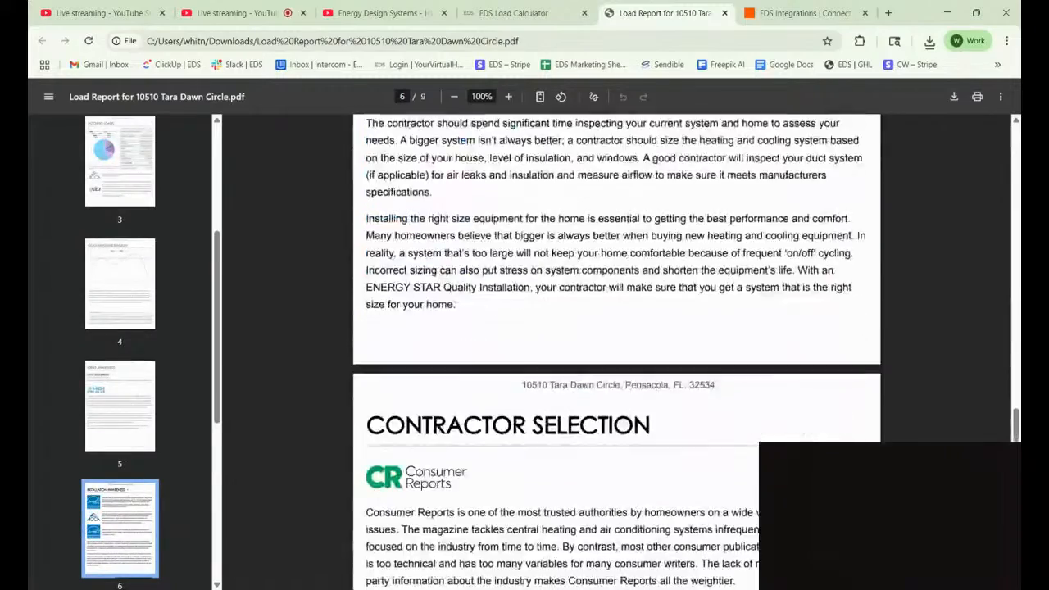
scroll(615, 353, down, 1)
scroll(615, 353, down, 7)
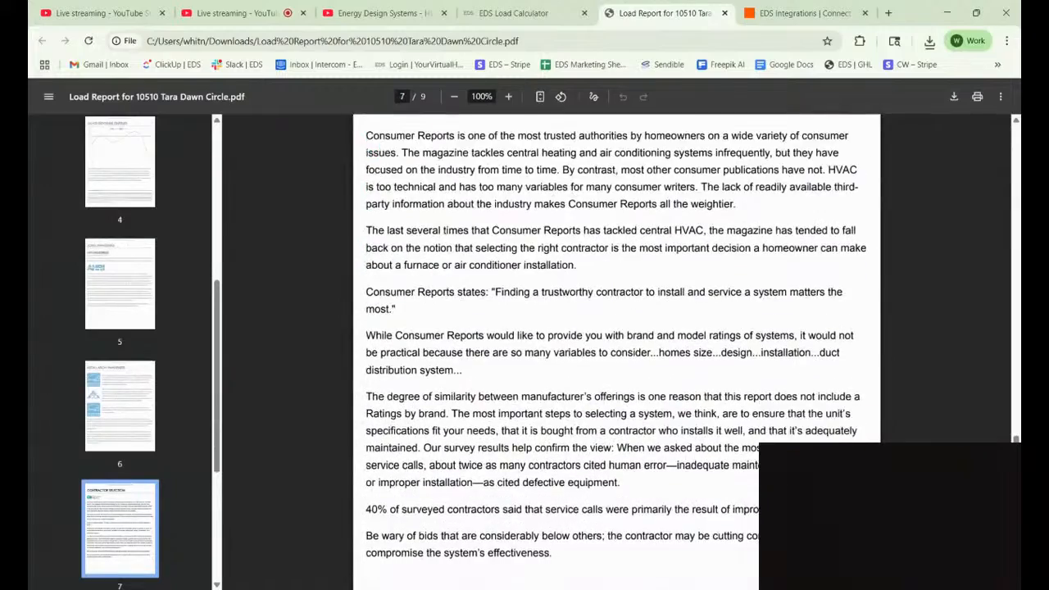
scroll(615, 353, down, 5)
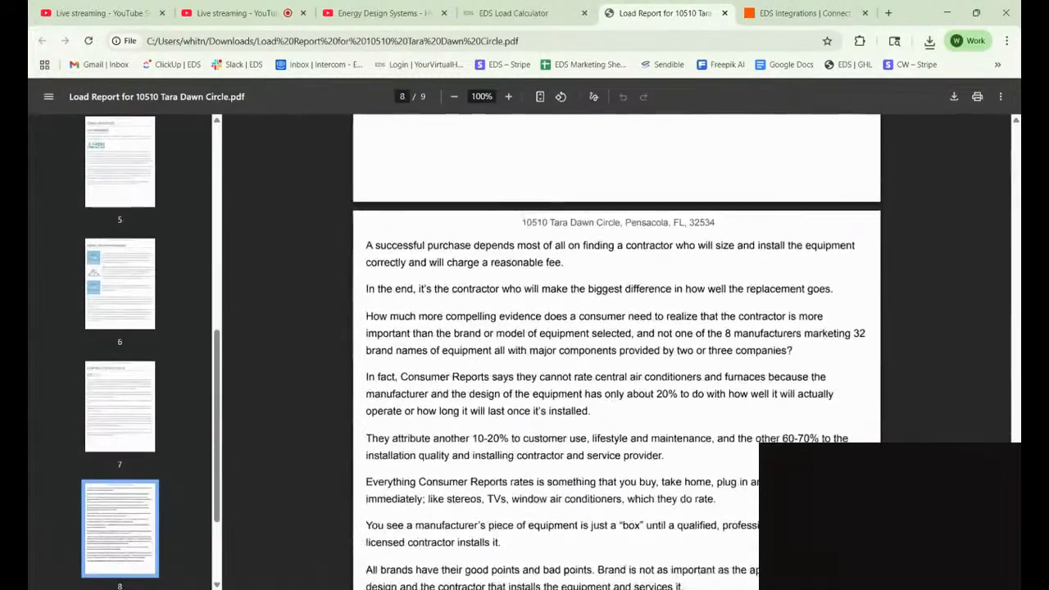
scroll(614, 352, down, 3)
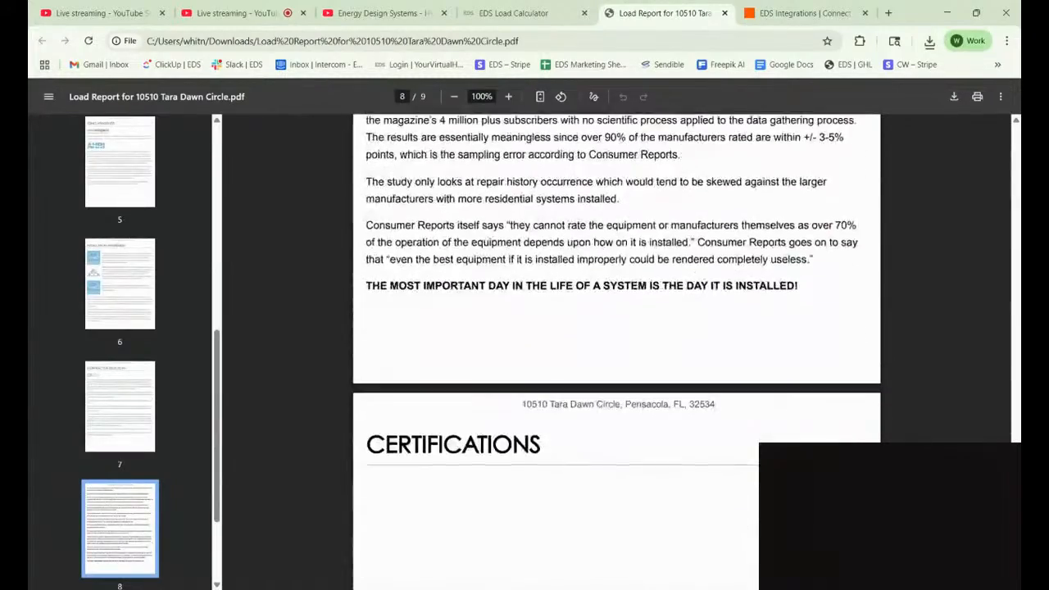
scroll(615, 352, up, 2)
scroll(615, 353, up, 20)
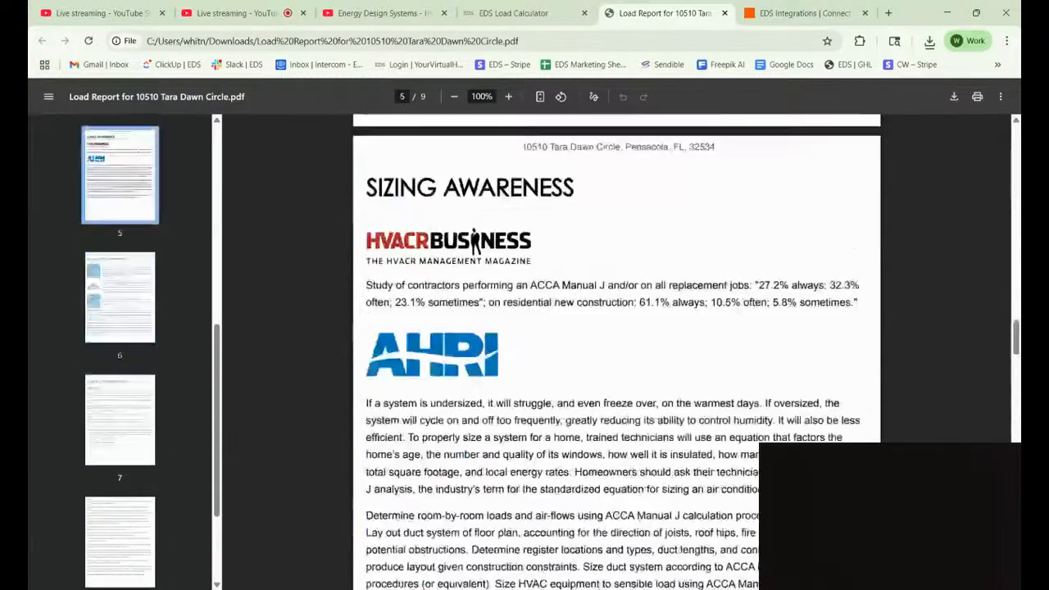
scroll(615, 353, up, 20)
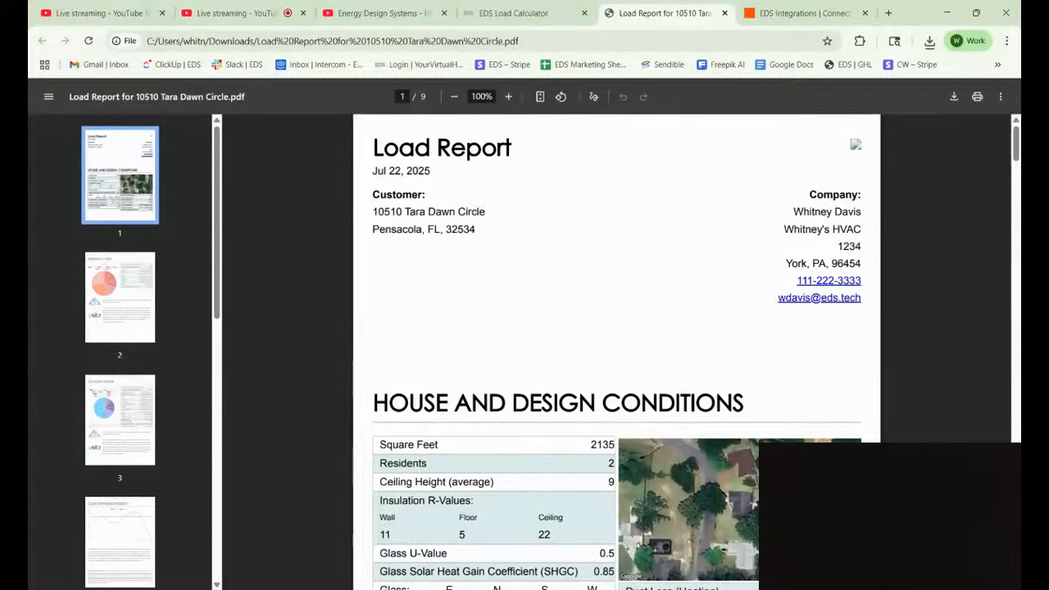
scroll(615, 353, up, 1)
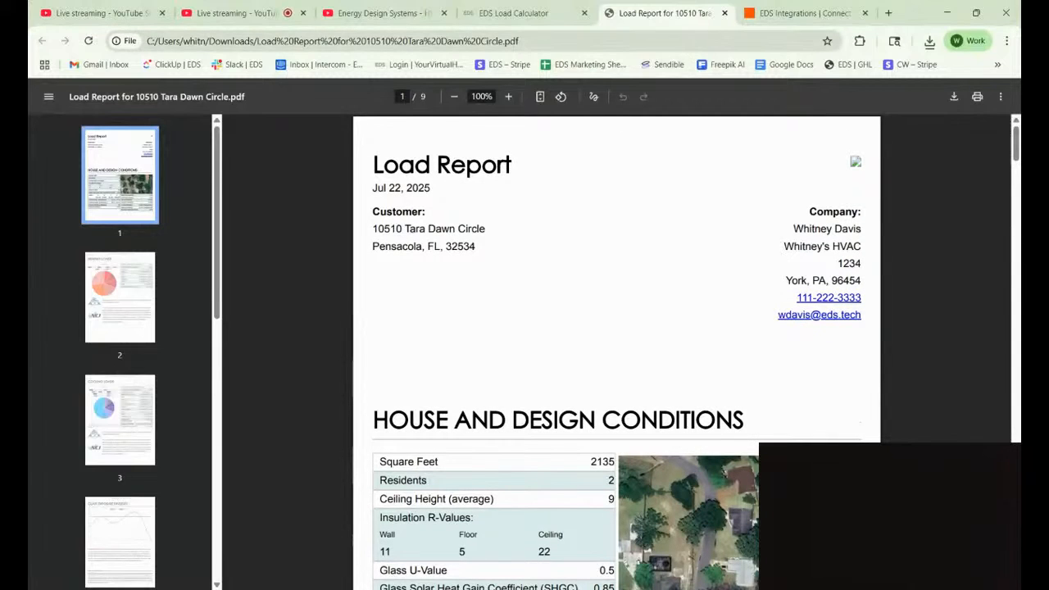
Close the load report PDF and go to Edit Account from the ACCOUNT menu.
click(725, 13)
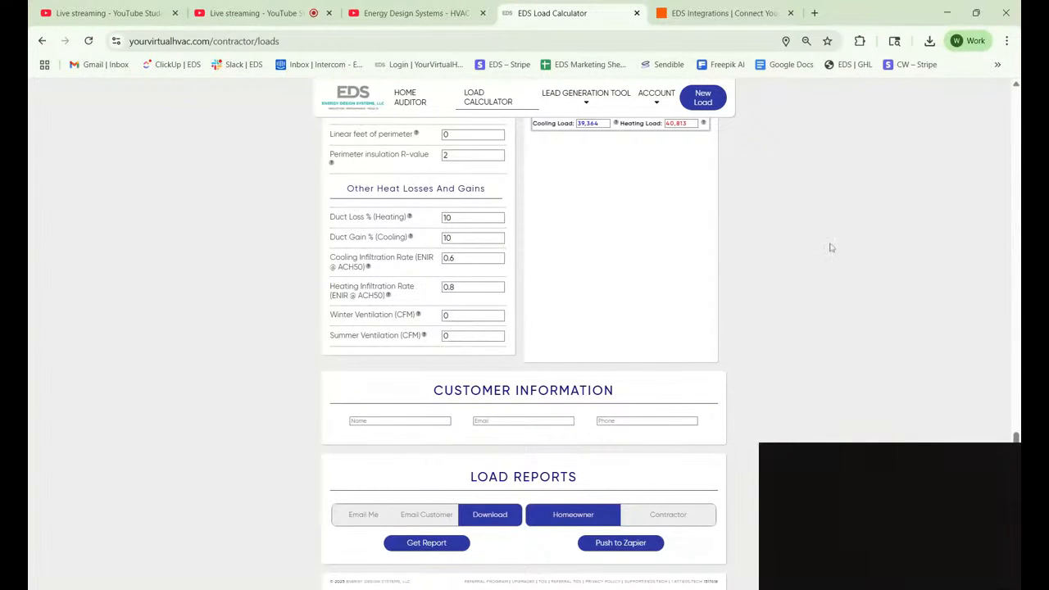
scroll(805, 234, up, 2)
scroll(804, 235, up, 15)
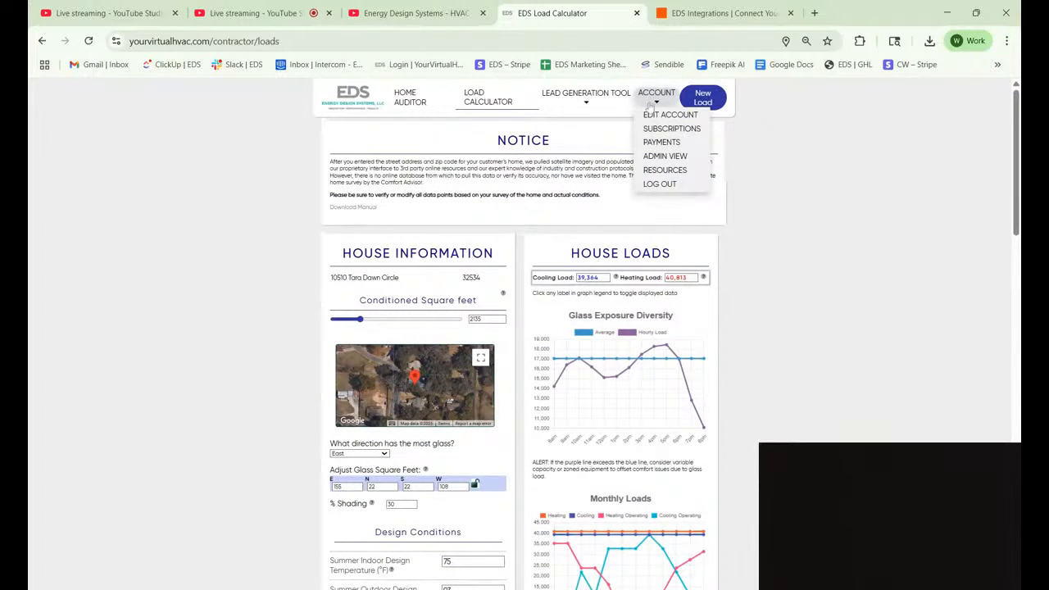
mouse_move(652, 102)
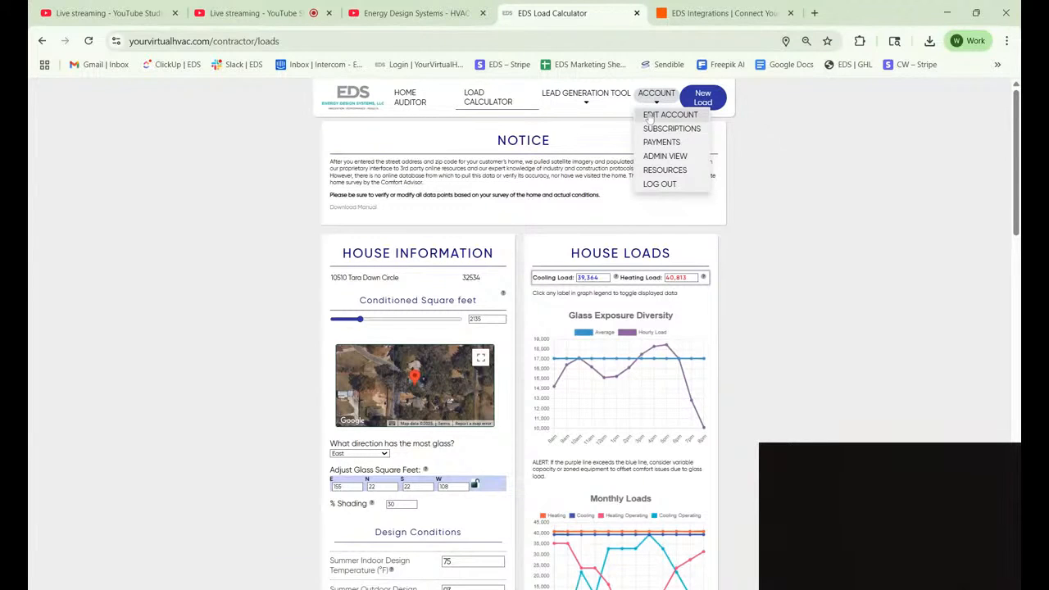
click(649, 116)
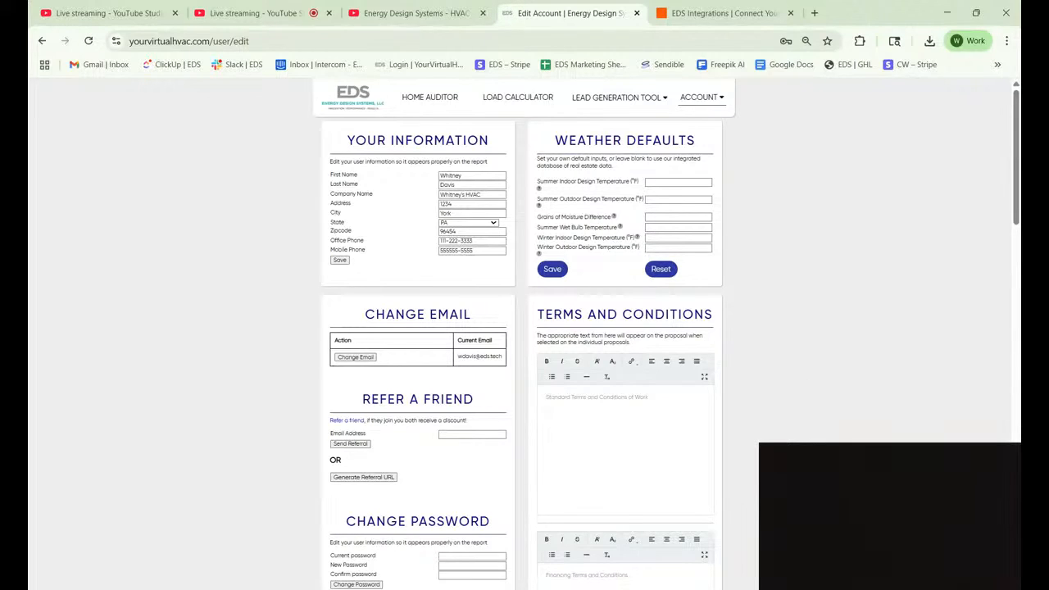
Scroll the Edit Account page past Subscriptions to the Zapier section listing five Zaps.
scroll(525, 344, down, 4)
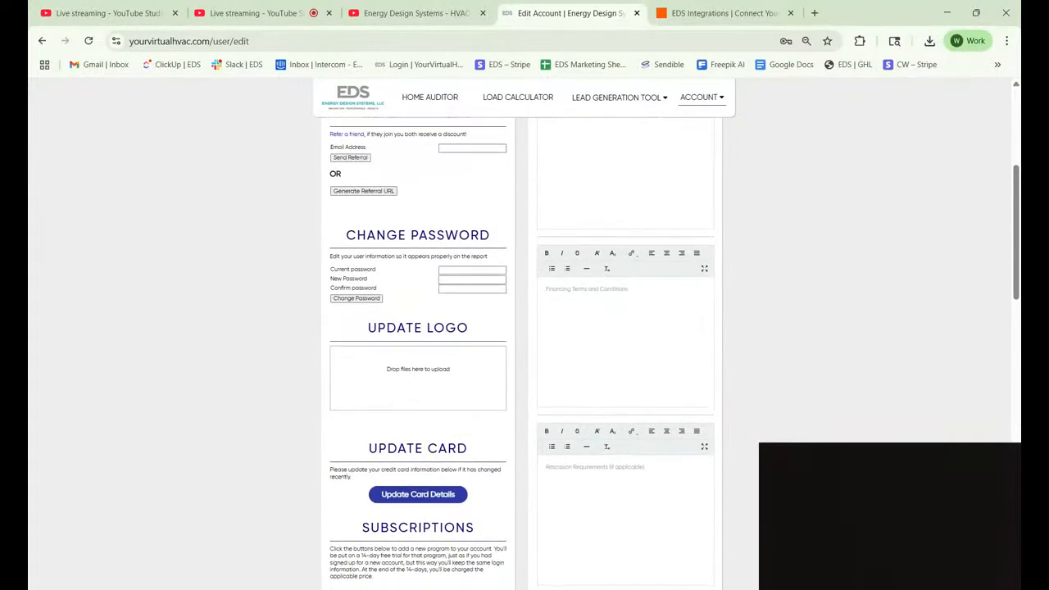
scroll(525, 345, down, 5)
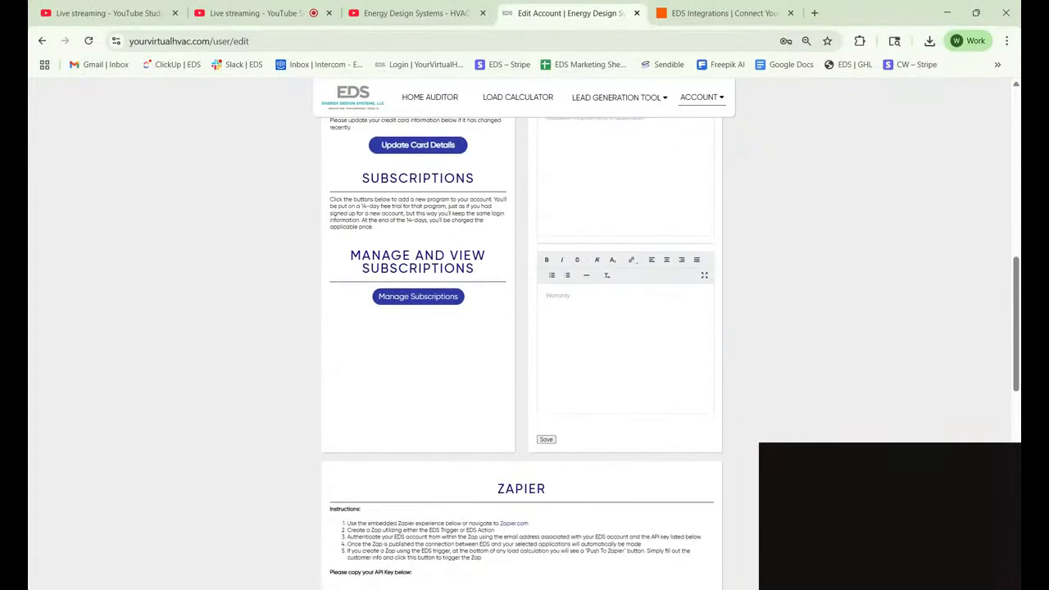
scroll(525, 345, down, 5)
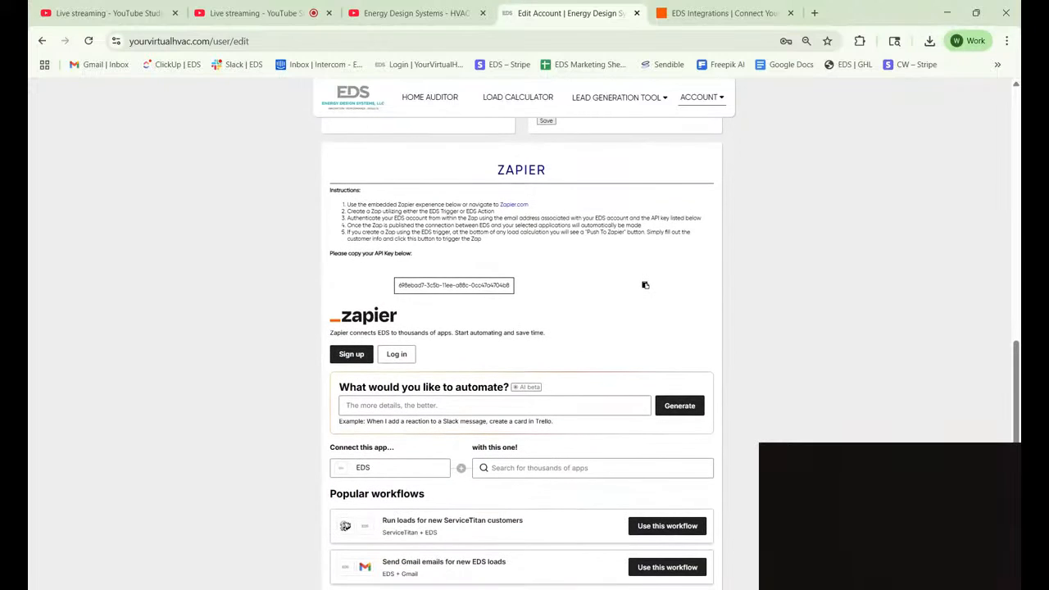
scroll(525, 344, down, 1)
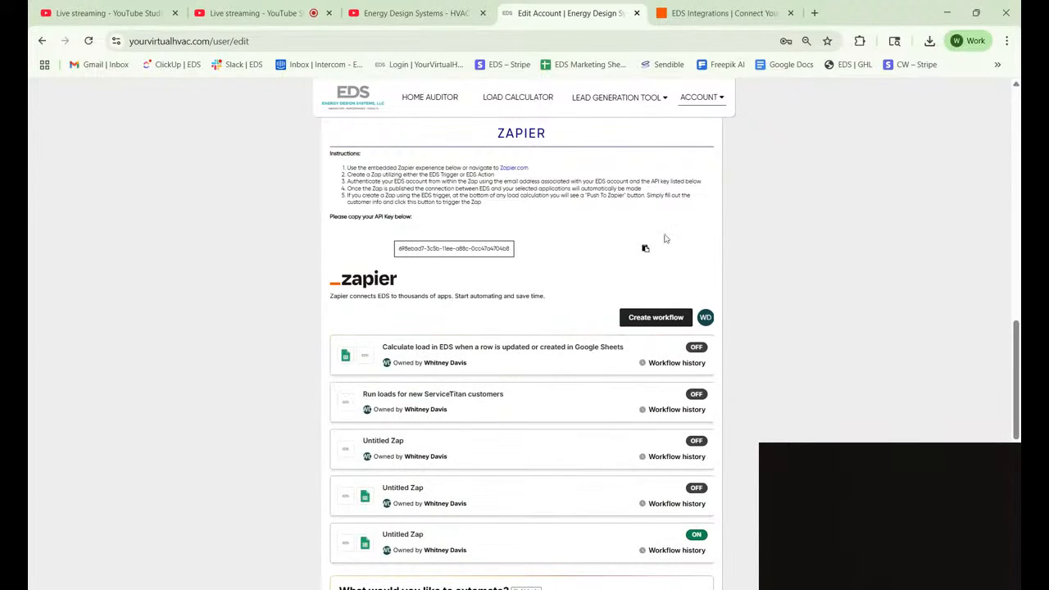
scroll(800, 325, down, 1)
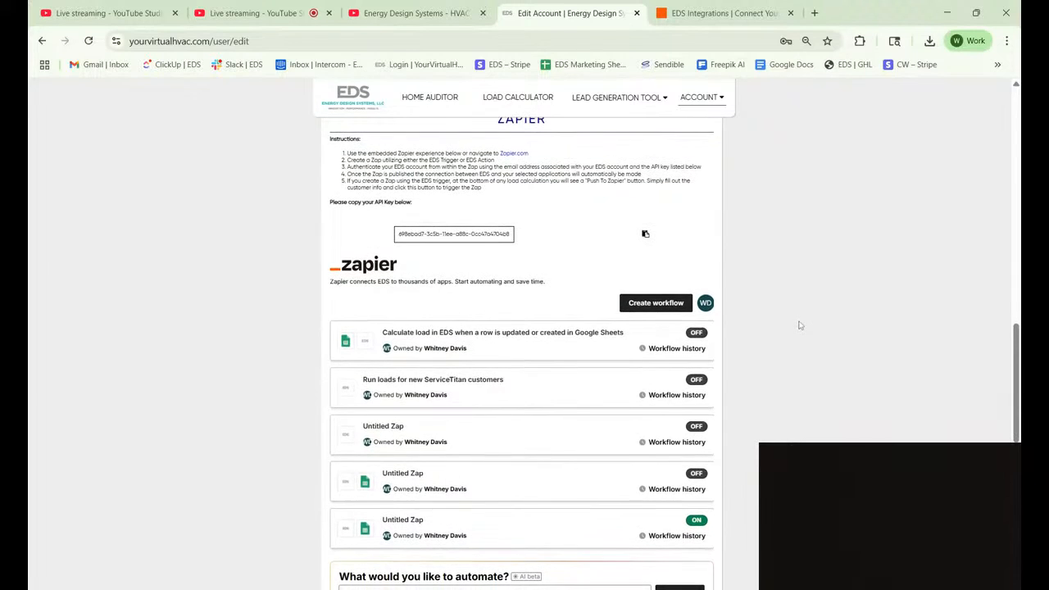
scroll(524, 328, down, 1)
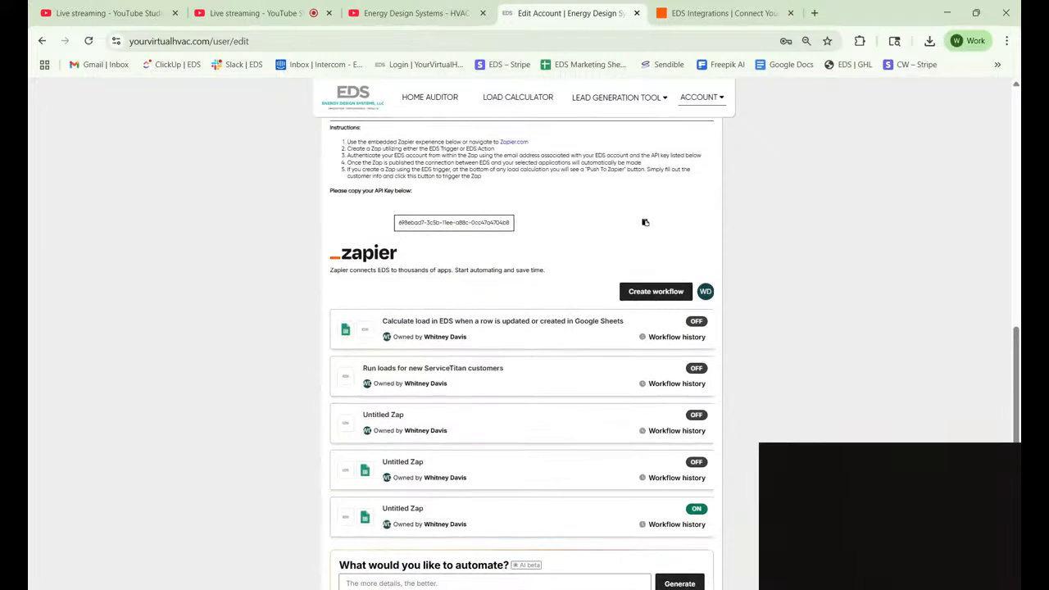
Read through the Zapier setup instructions, highlighting and then deselecting the text.
scroll(522, 352, up, 1)
scroll(522, 352, up, 1)
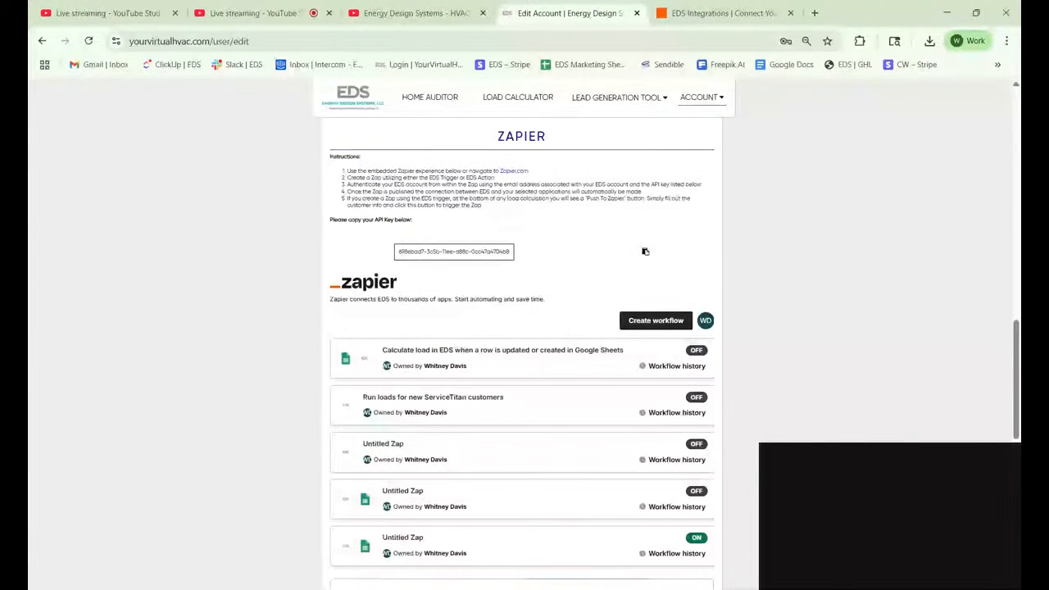
drag(345, 169, 498, 209)
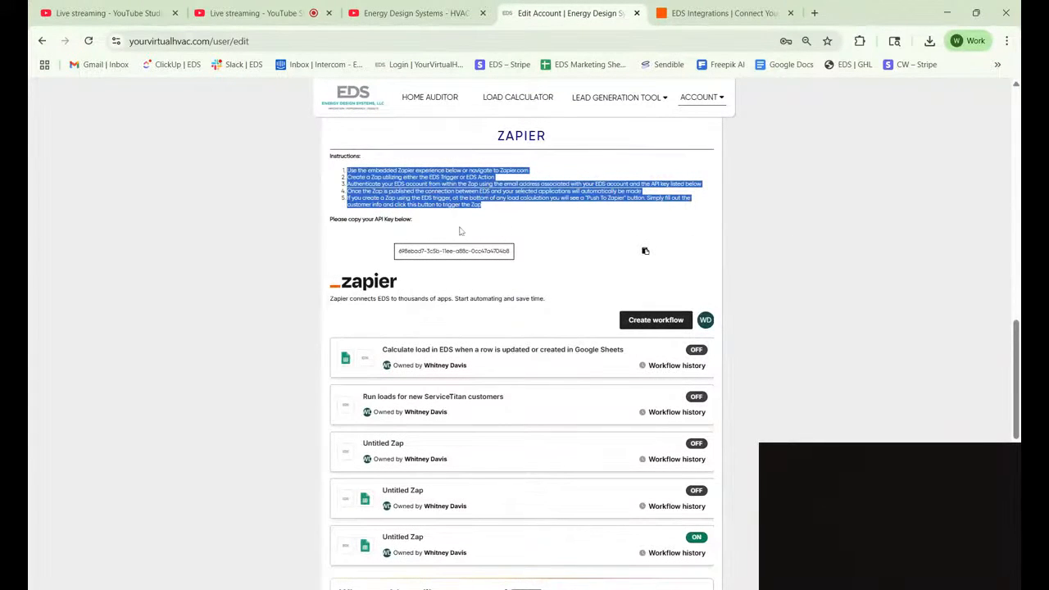
click(431, 261)
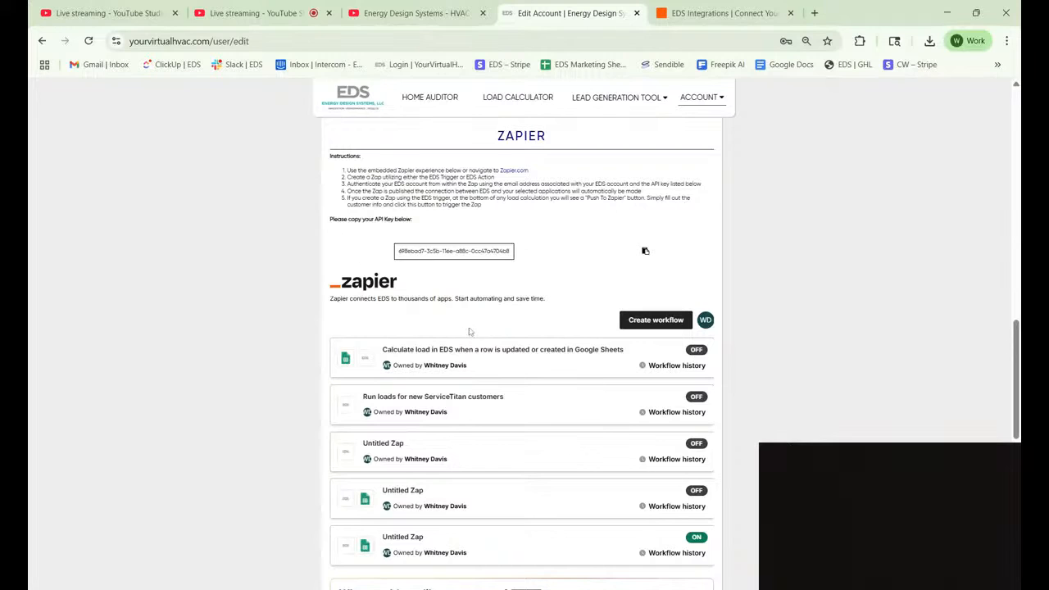
scroll(472, 321, down, 3)
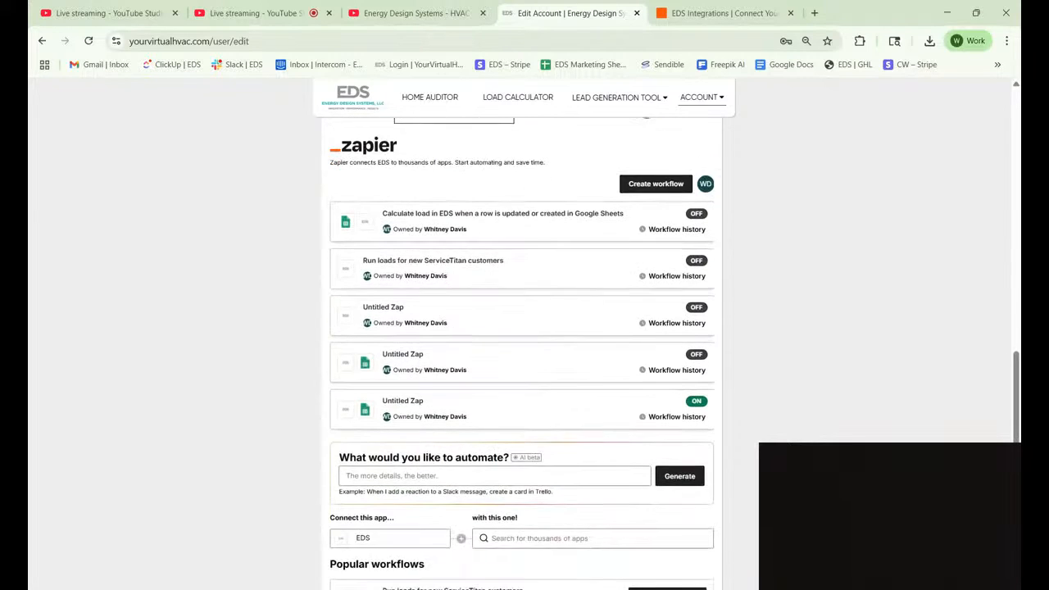
scroll(787, 347, up, 1)
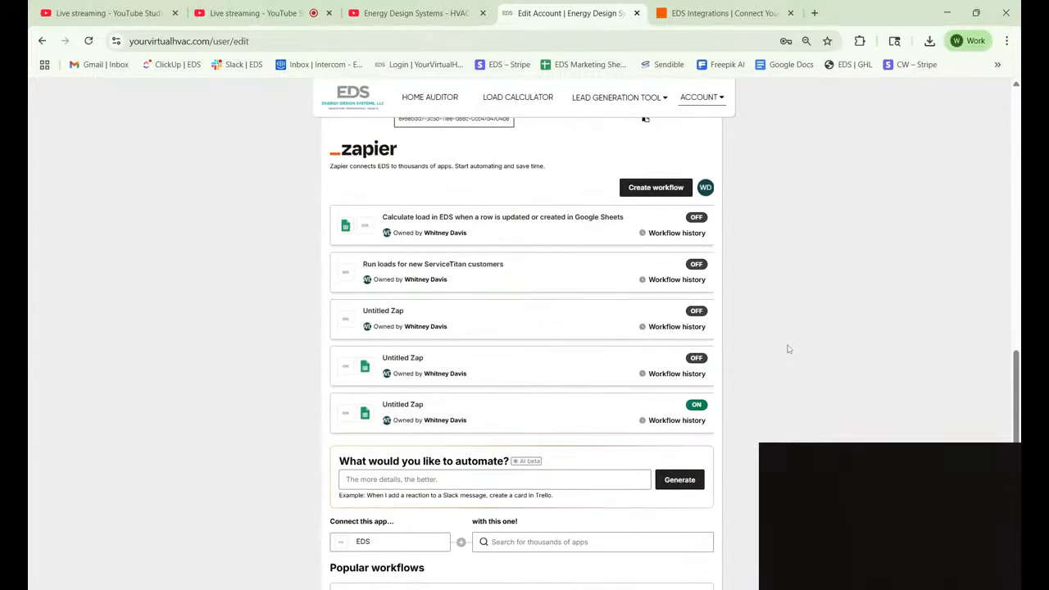
scroll(788, 350, down, 1)
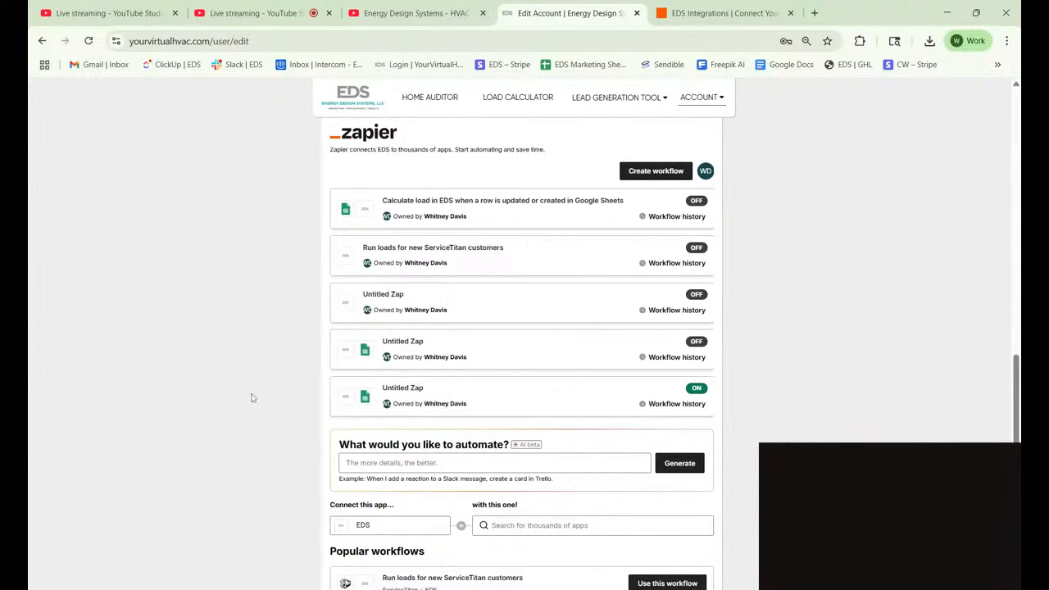
Focus the 'What would you like to automate?' box and browse the Popular EDS workflows.
click(394, 464)
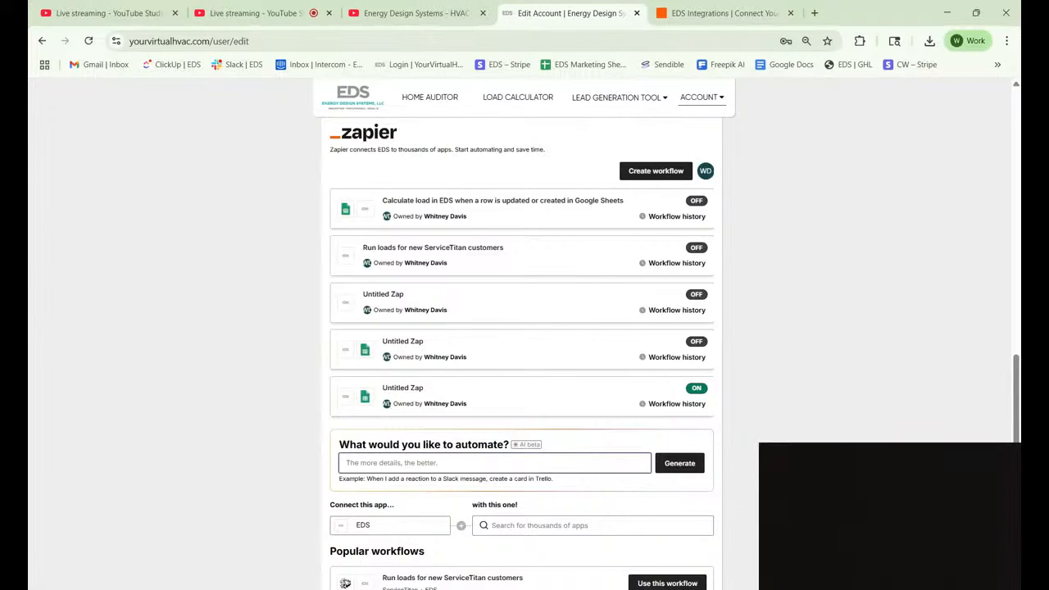
scroll(521, 442, down, 4)
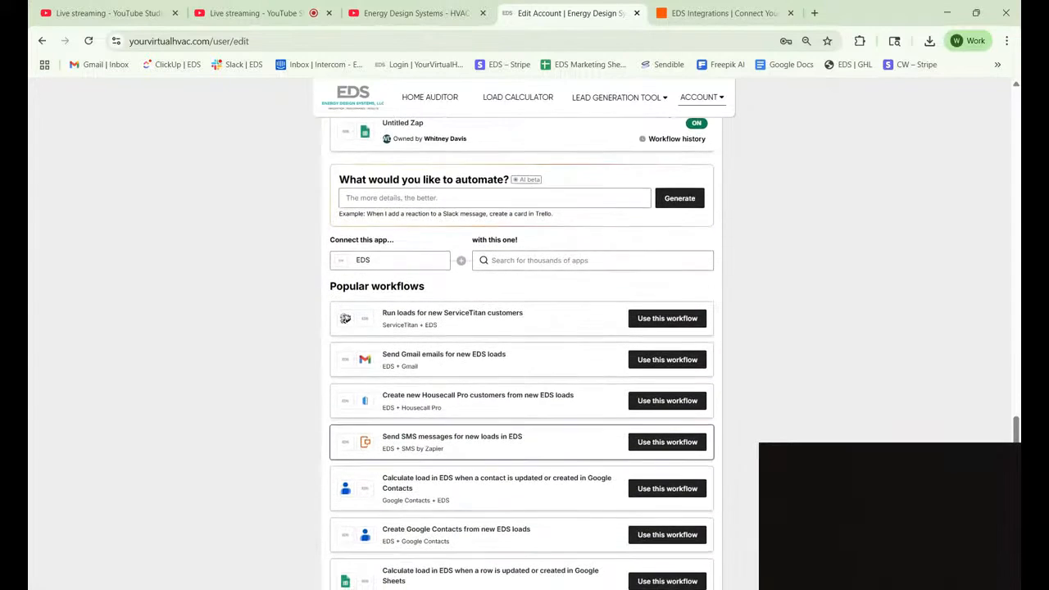
scroll(522, 442, down, 1)
scroll(522, 370, up, 1)
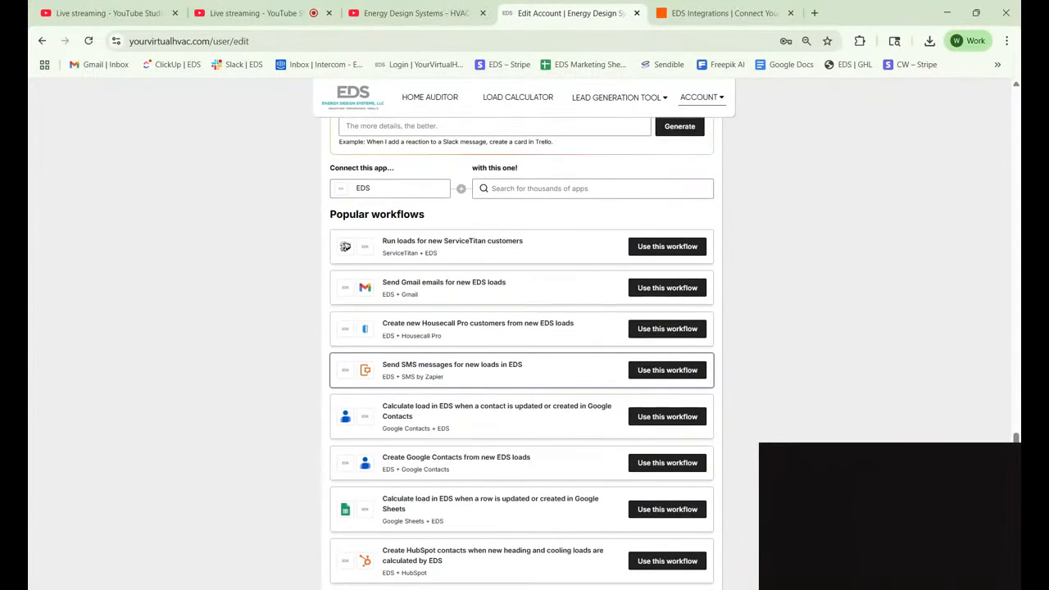
scroll(521, 370, down, 1)
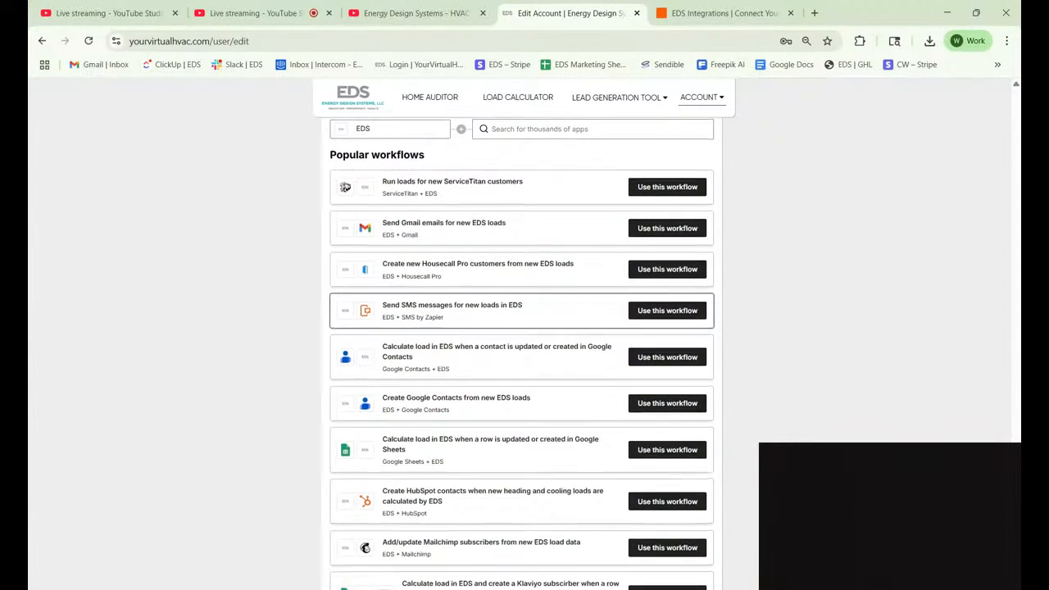
scroll(521, 369, up, 2)
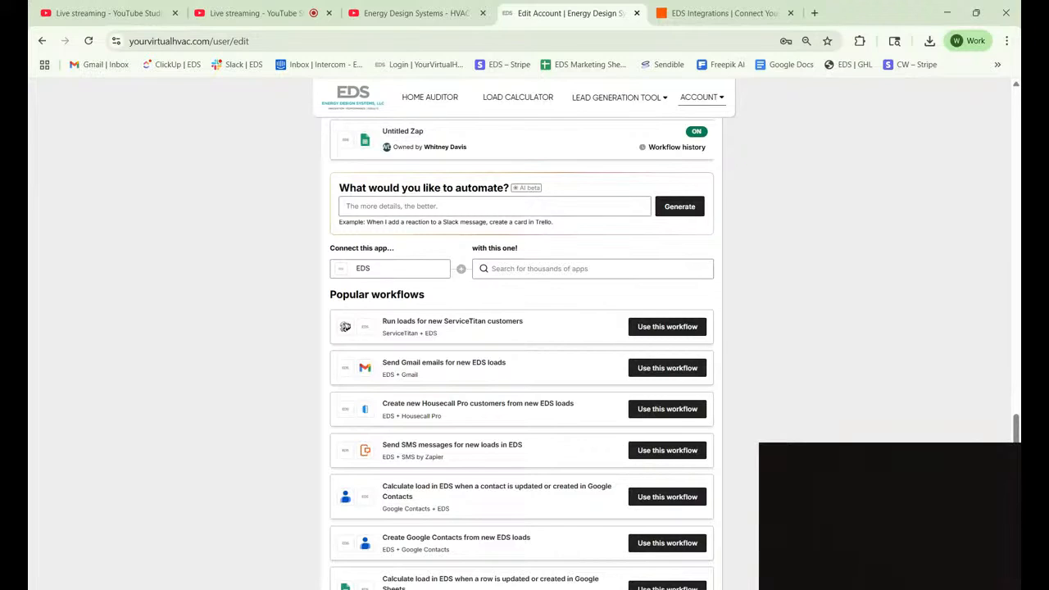
Describe running an EDS load report for each new HubSpot lead and generate a workflow.
click(395, 210)
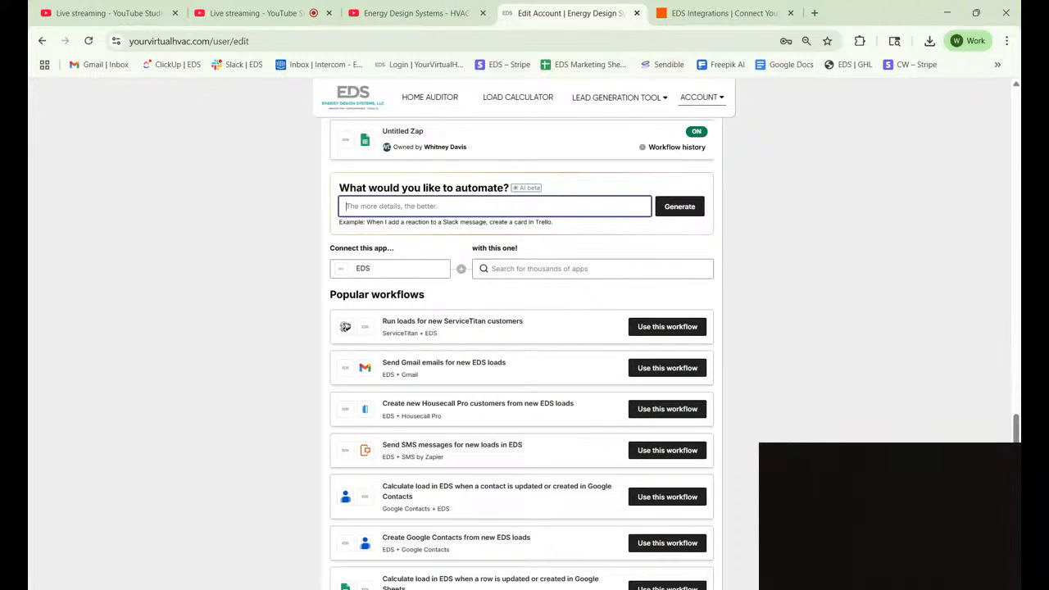
text(When a new lead is entered into HubSpot,)
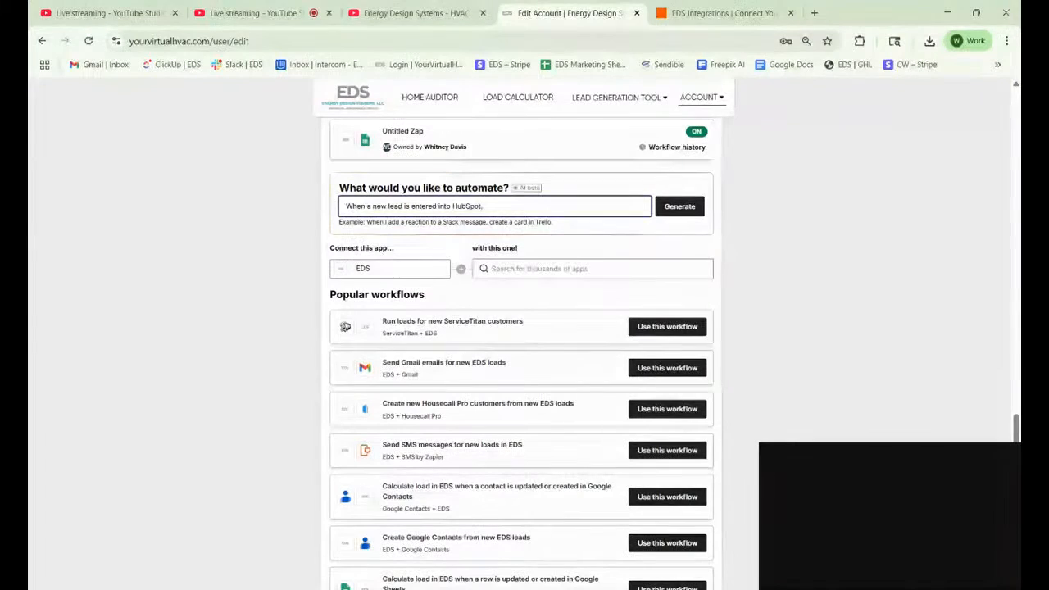
text( I want EDS Load Calcu)
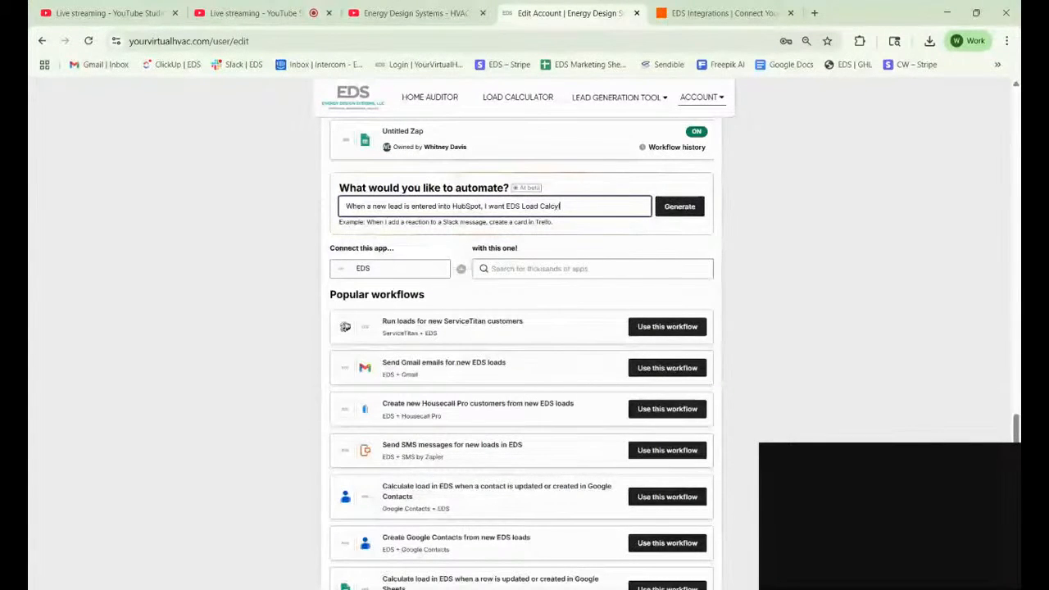
text(lator to)
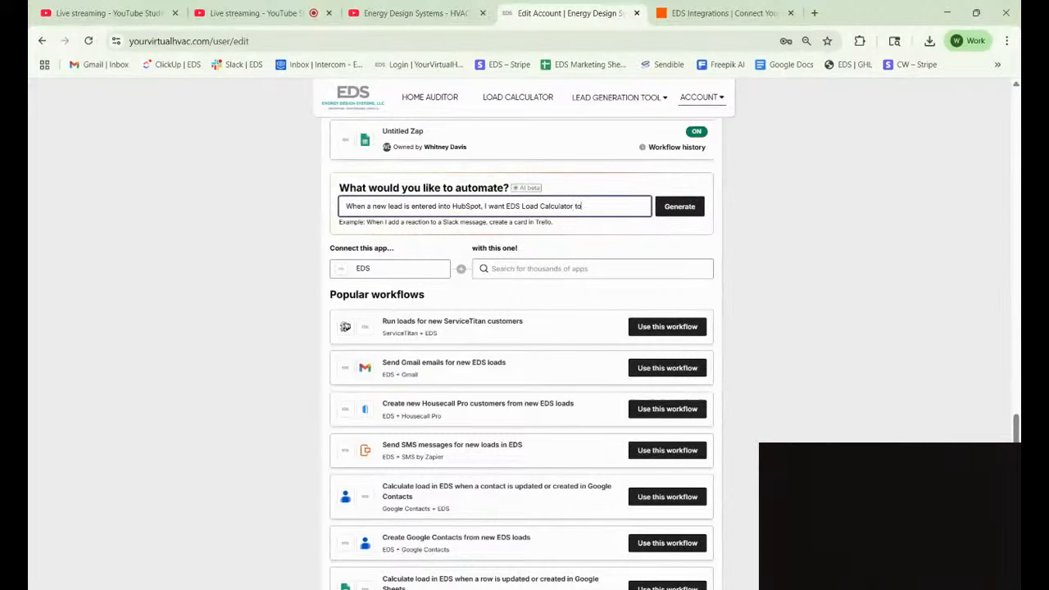
text( run a load report and th)
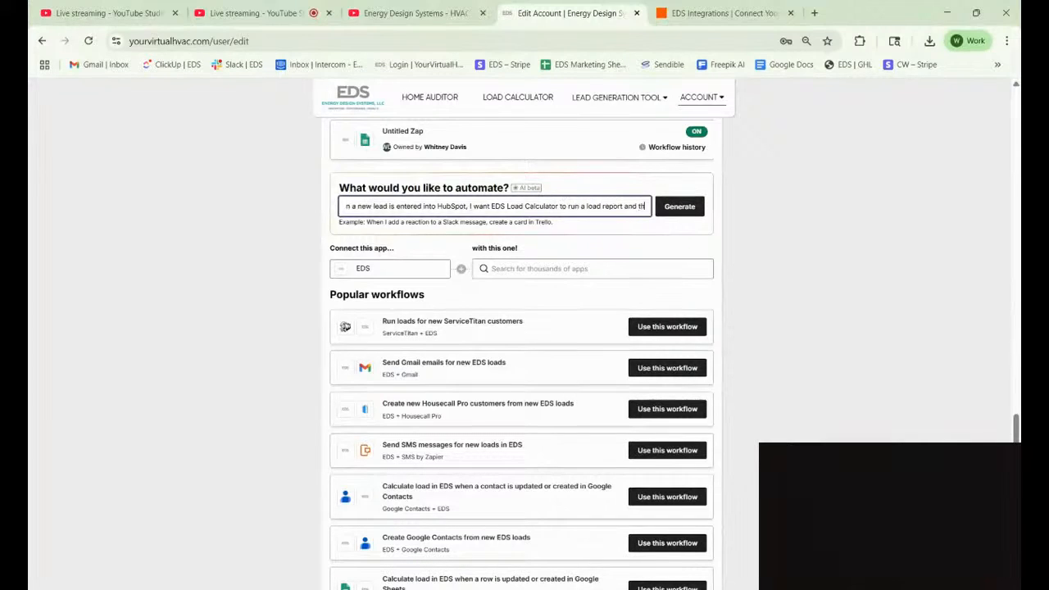
text(en download)
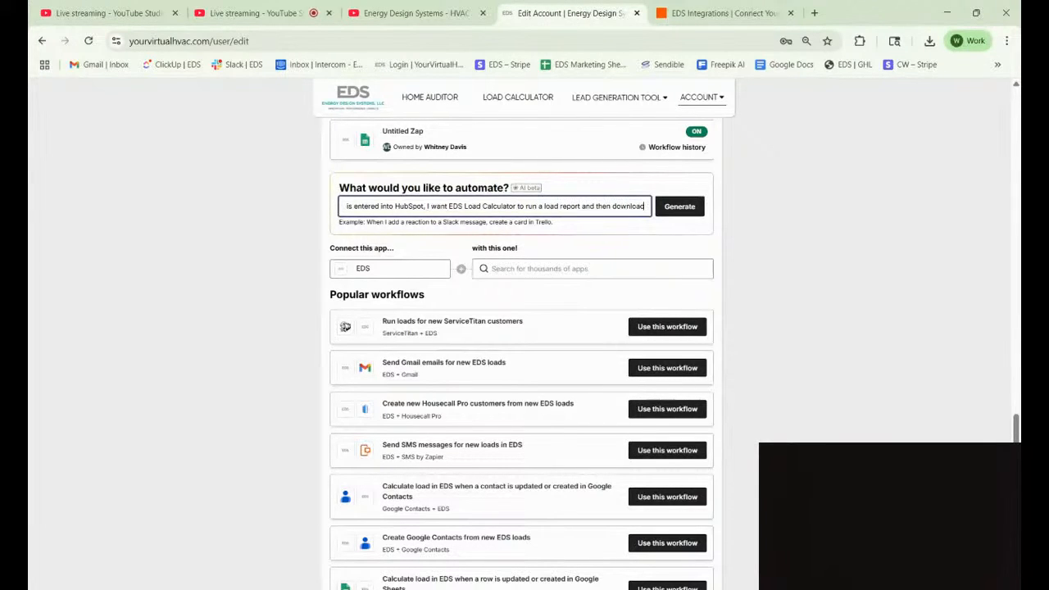
text( the)
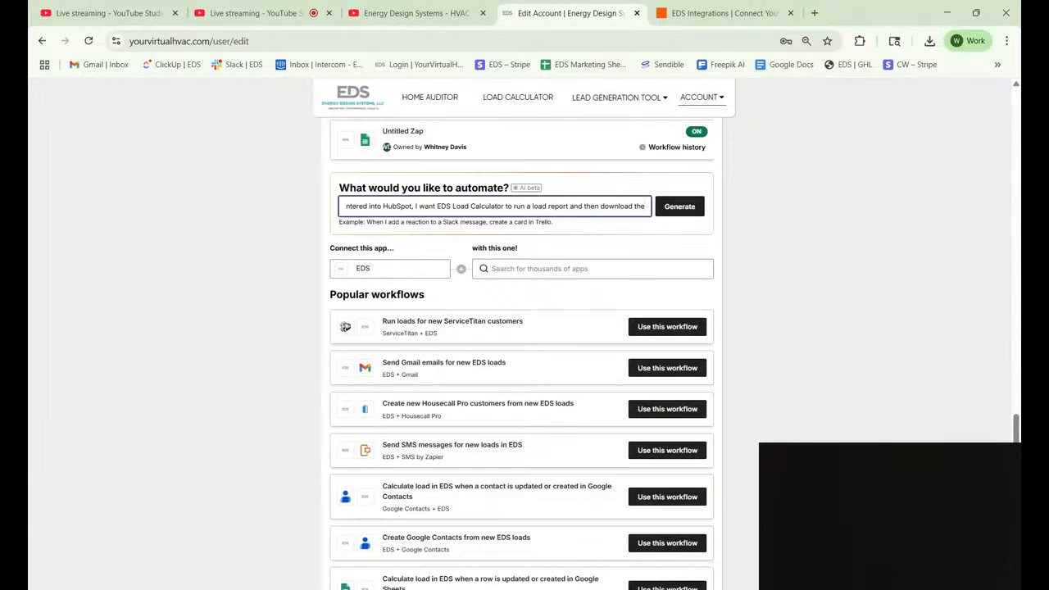
text( homeow)
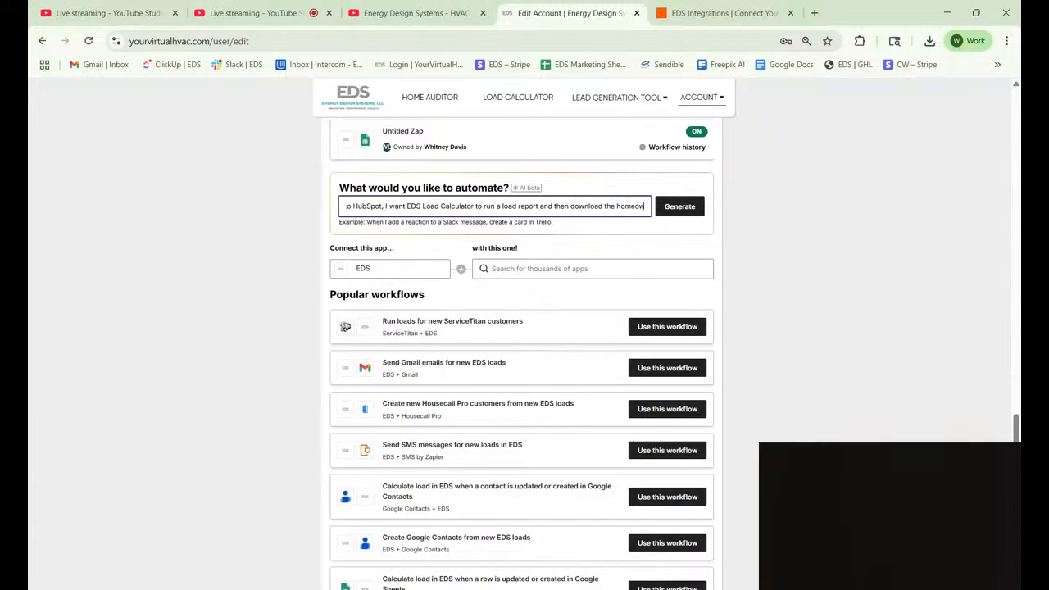
text(ner PDF)
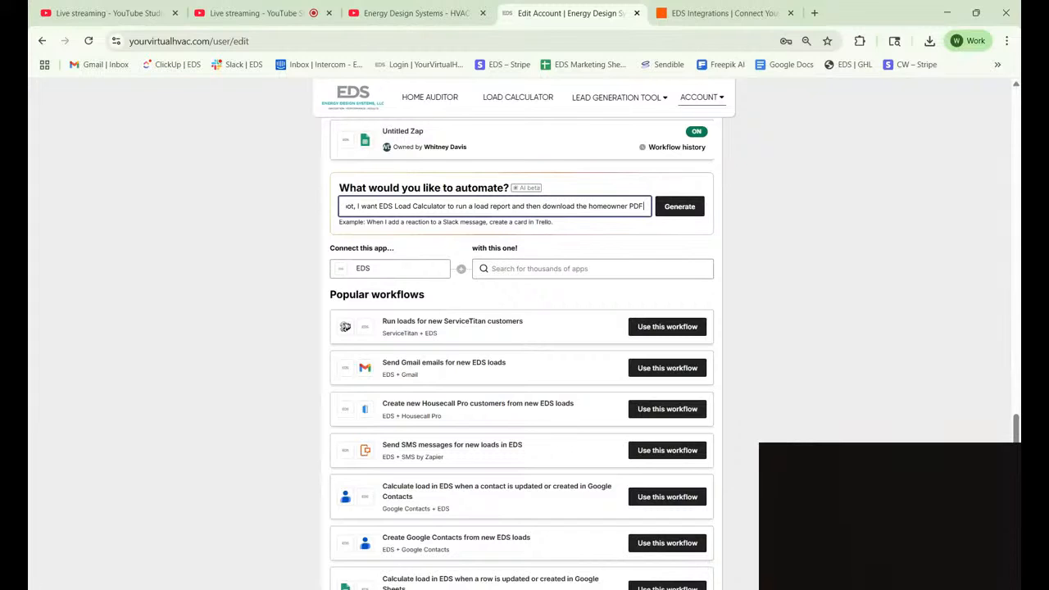
text(.)
click(687, 208)
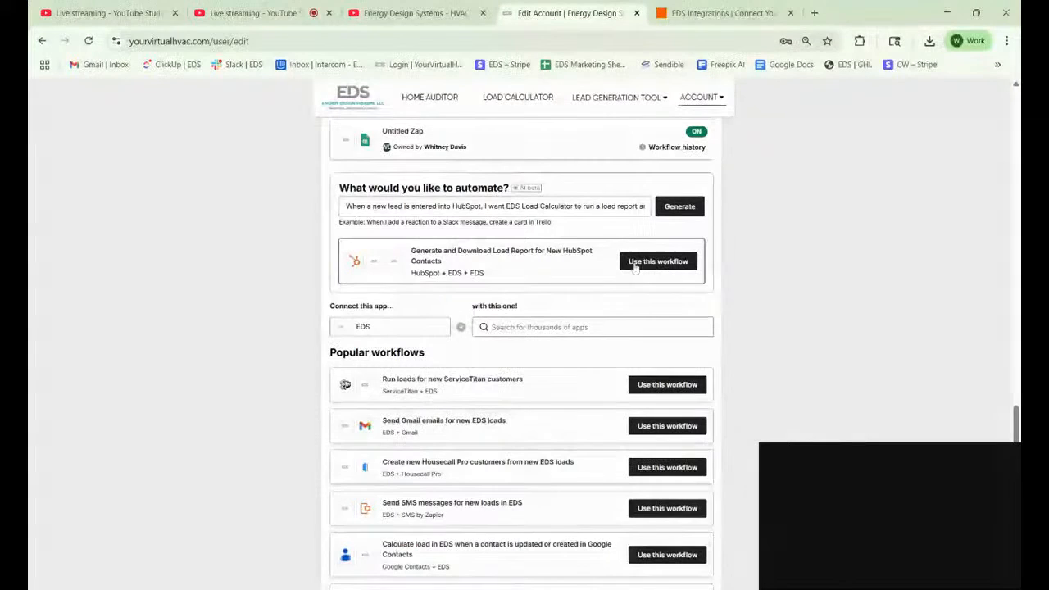
Use the suggested HubSpot workflow and search the trigger events for 'new'.
click(636, 264)
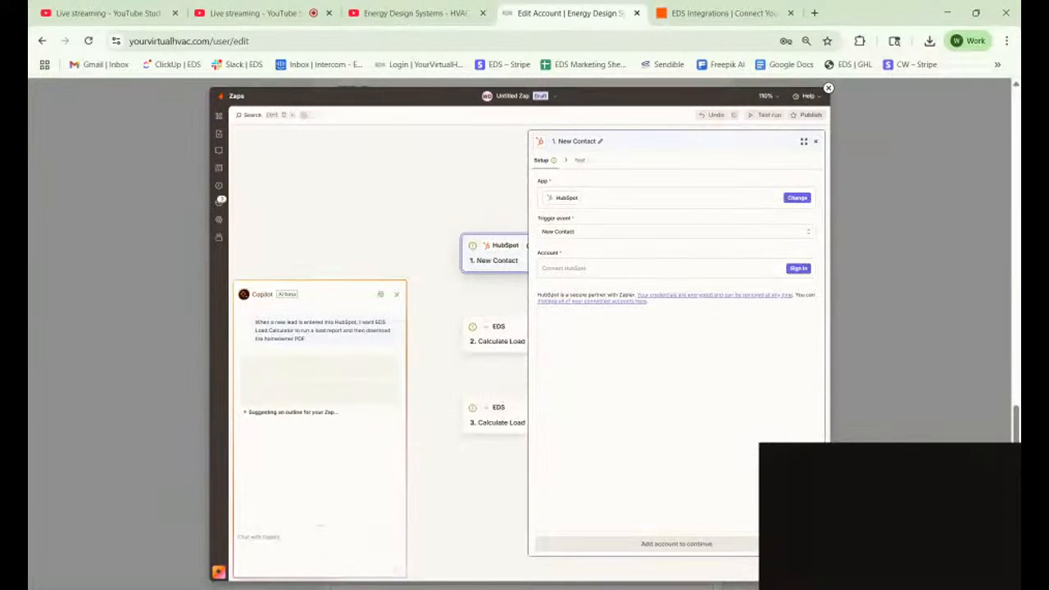
click(578, 236)
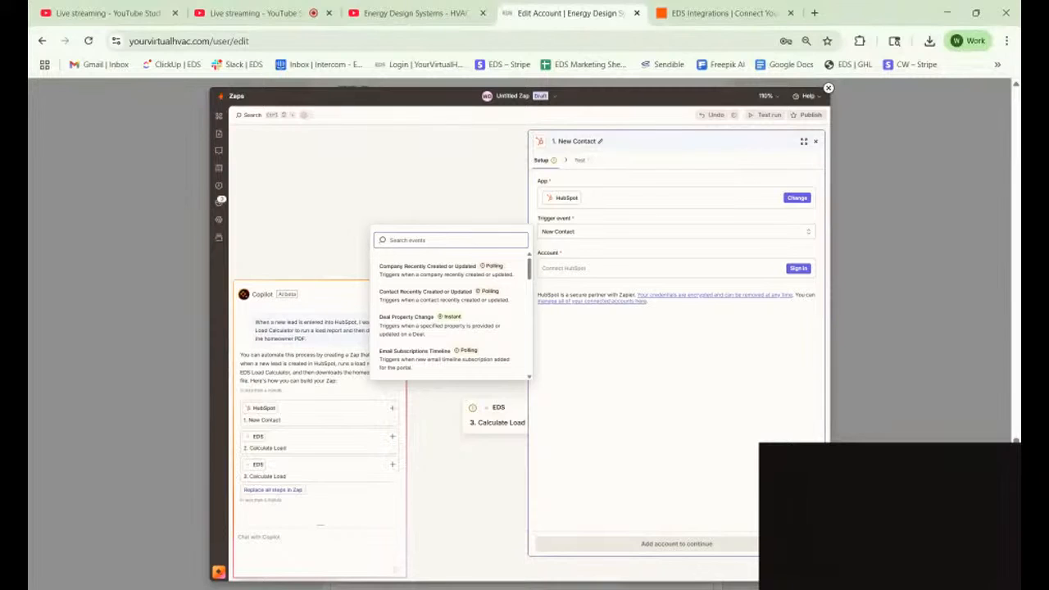
text(new)
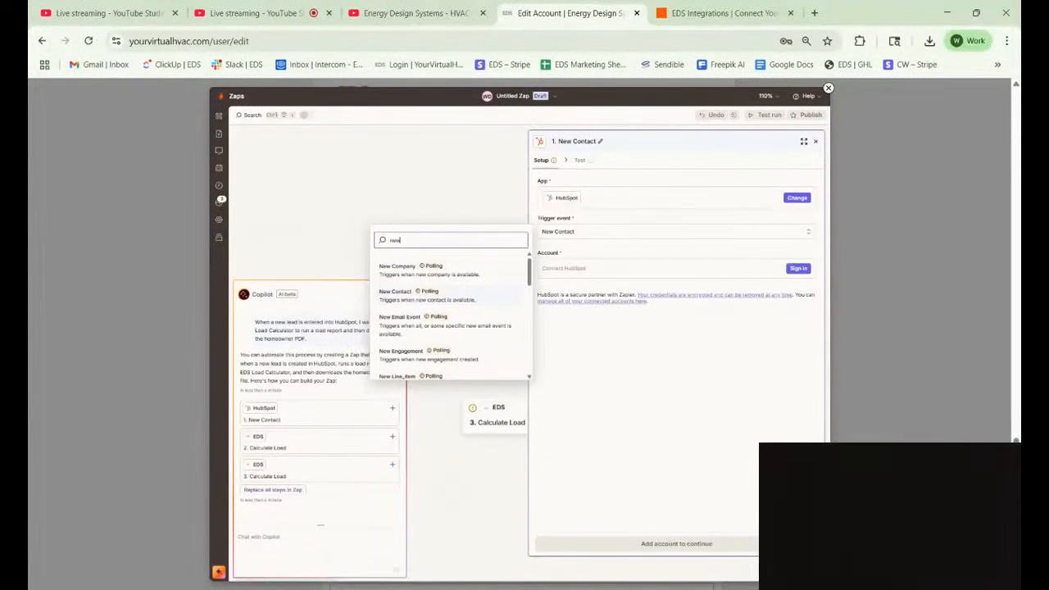
Keep New Contact as the HubSpot trigger event and sign in to HubSpot.
scroll(467, 295, down, 3)
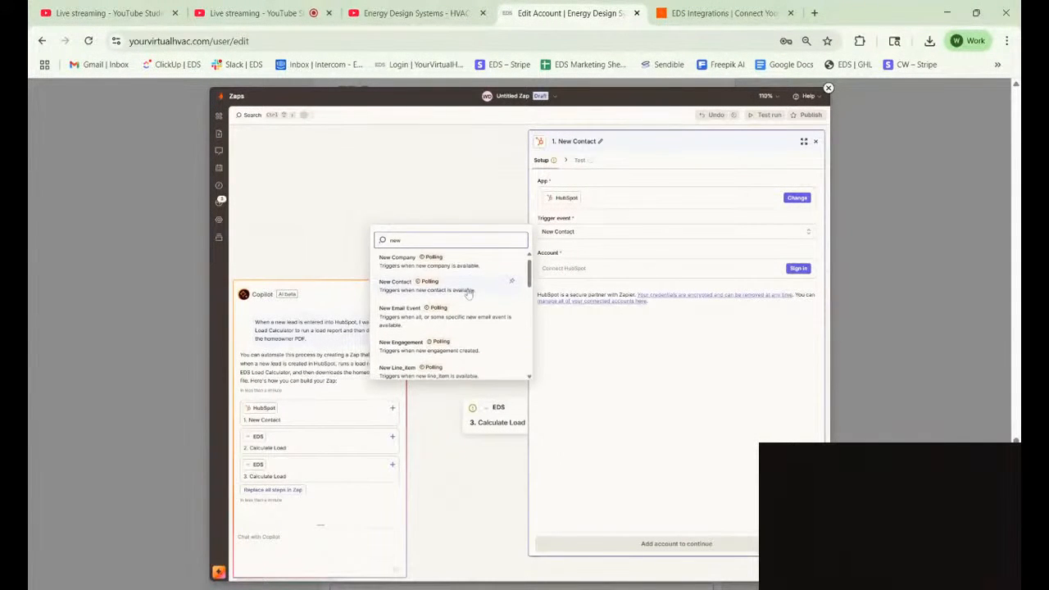
scroll(469, 294, down, 5)
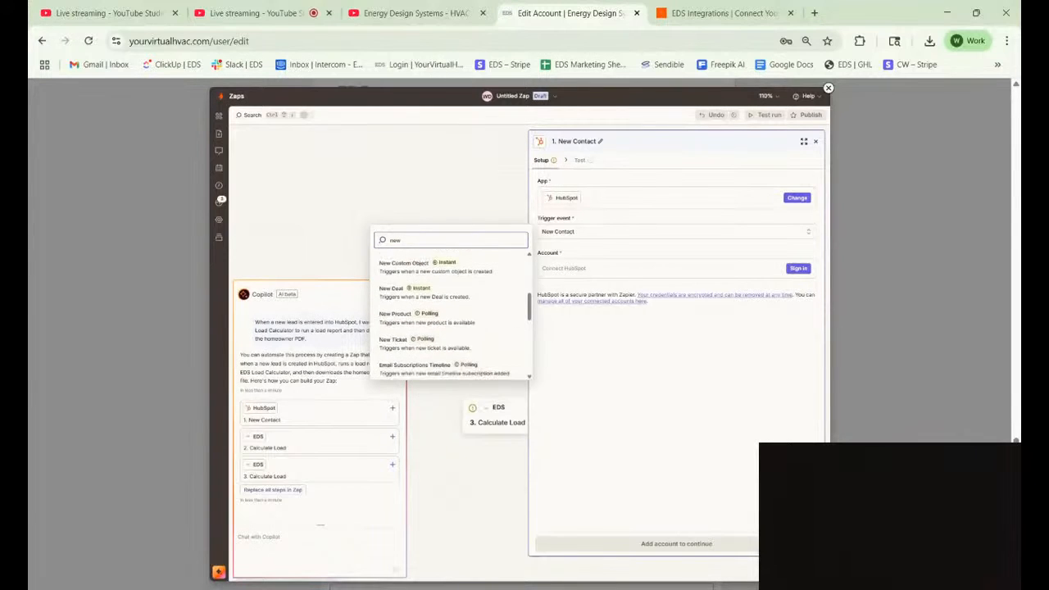
scroll(451, 316, down, 5)
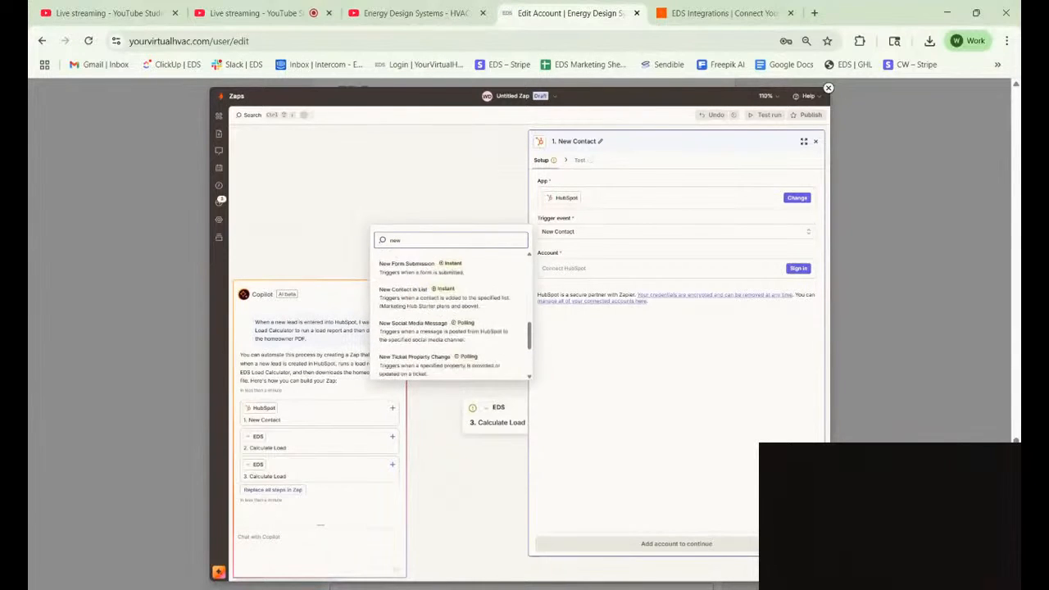
scroll(451, 315, down, 1)
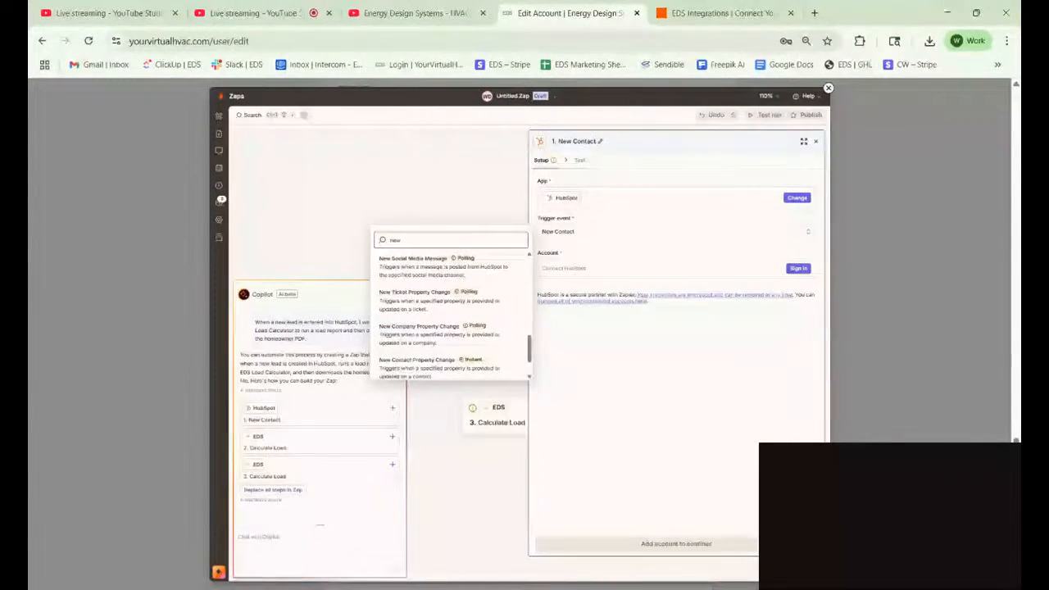
scroll(451, 316, down, 2)
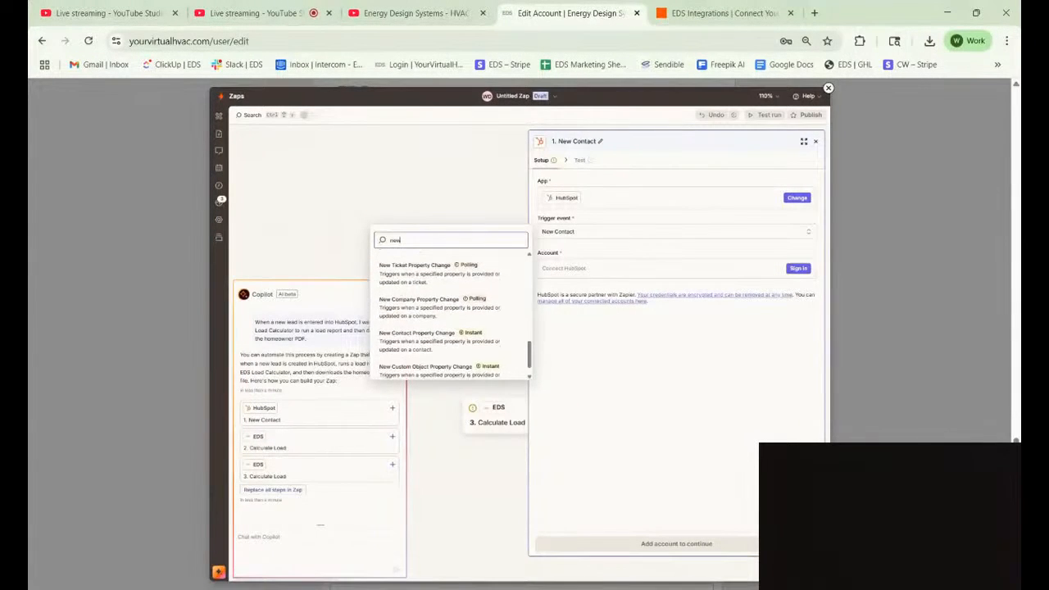
scroll(451, 316, down, 1)
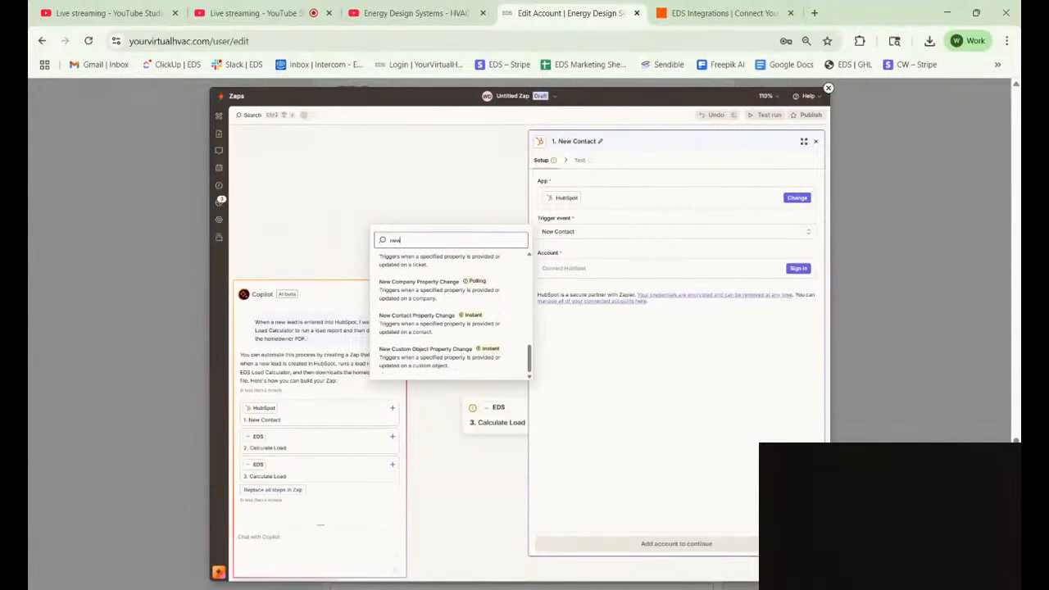
scroll(451, 316, up, 5)
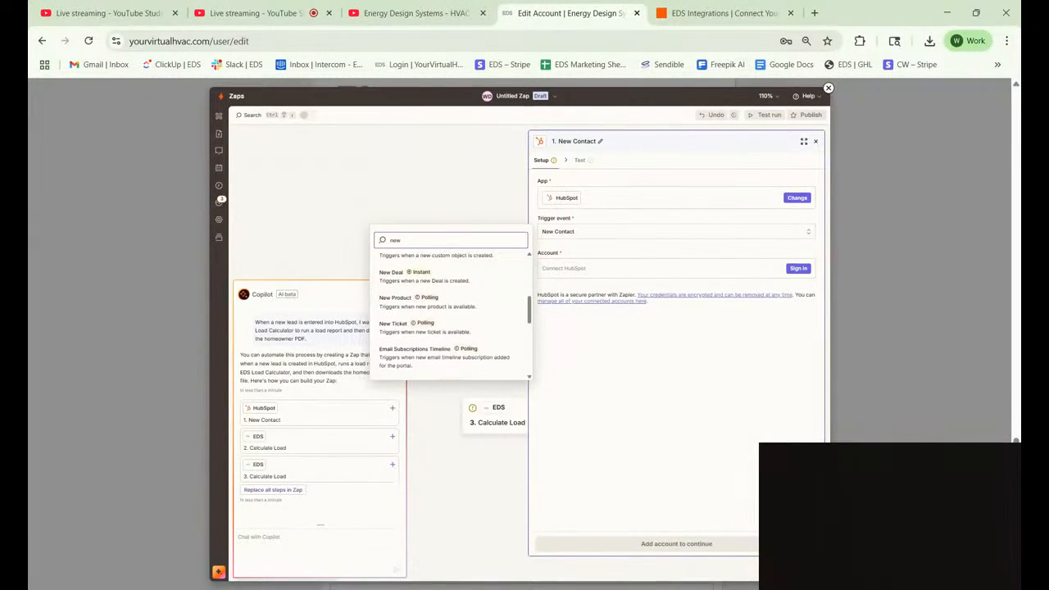
scroll(451, 316, up, 6)
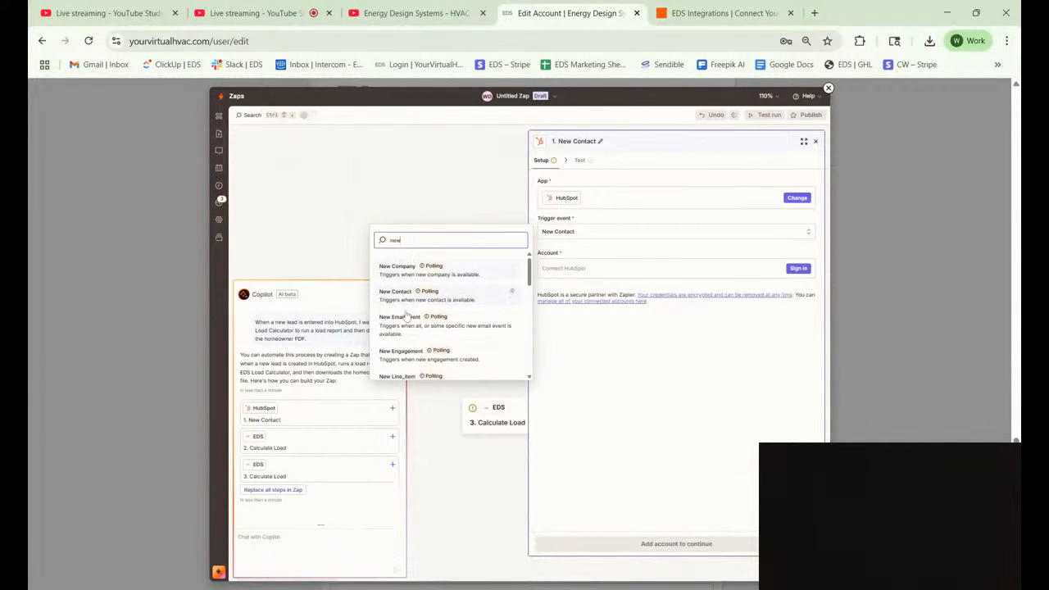
click(806, 269)
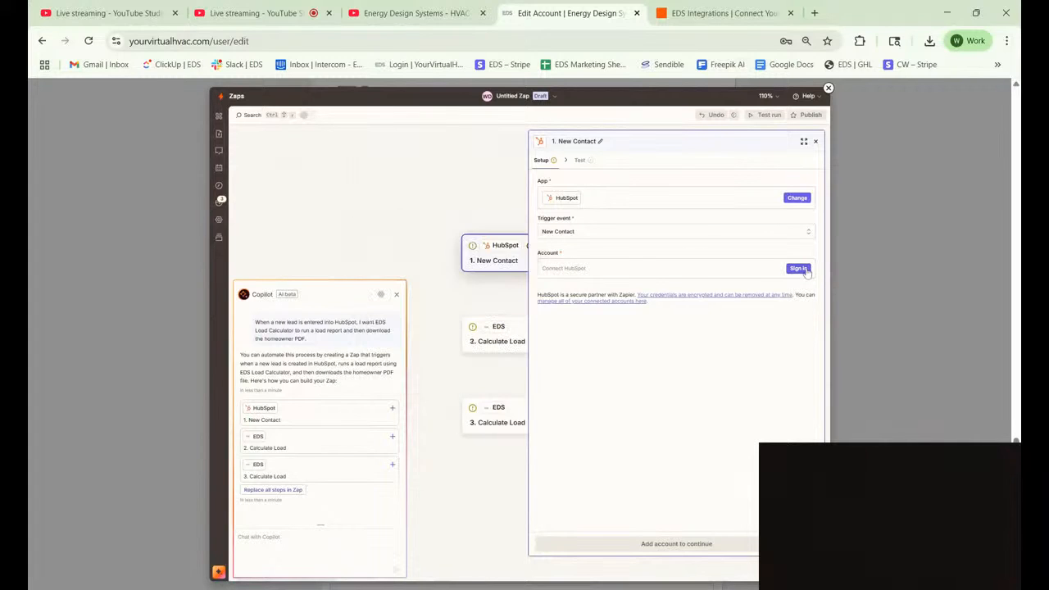
click(806, 269)
Open step 2, keep Calculate Load as the EDS action event, and continue to its fields.
click(815, 141)
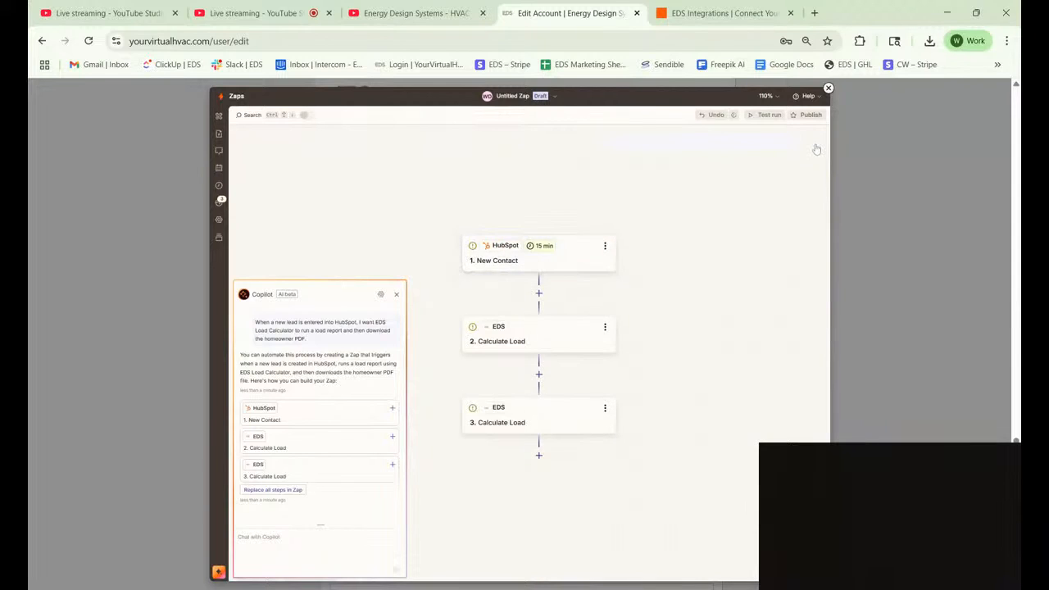
click(541, 316)
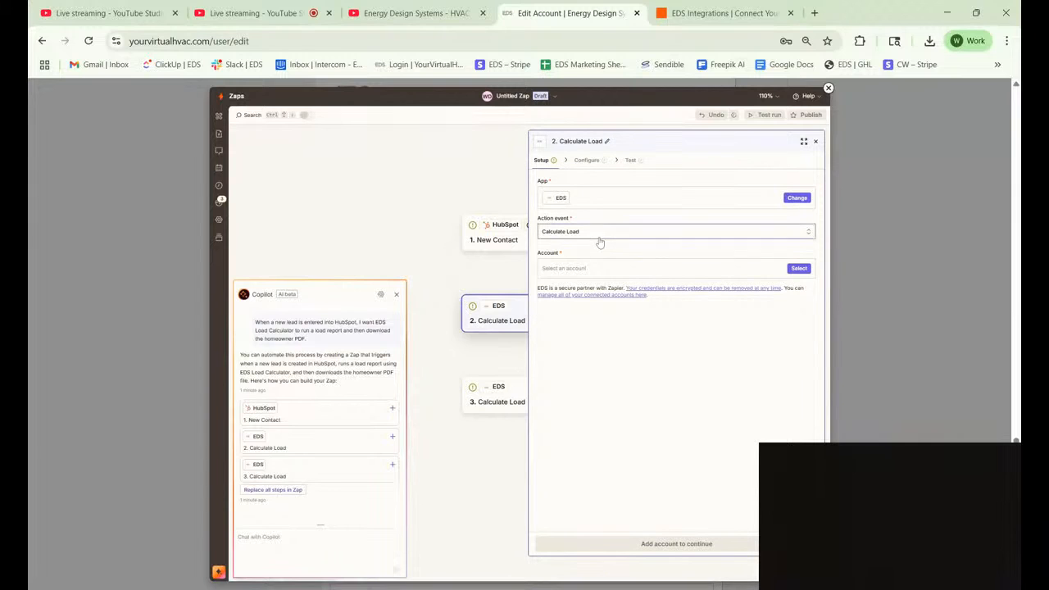
click(599, 238)
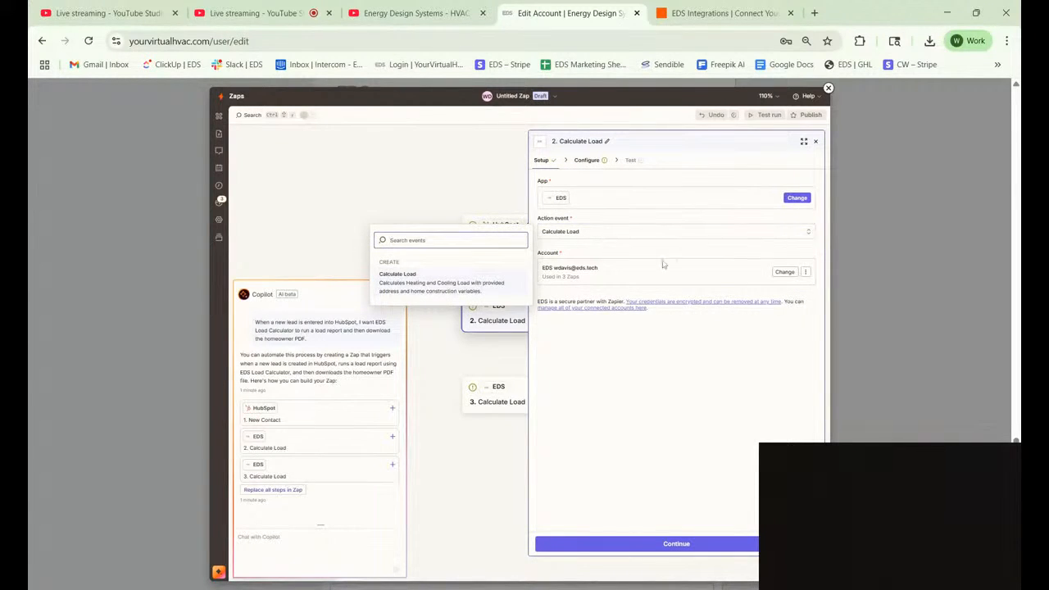
click(610, 465)
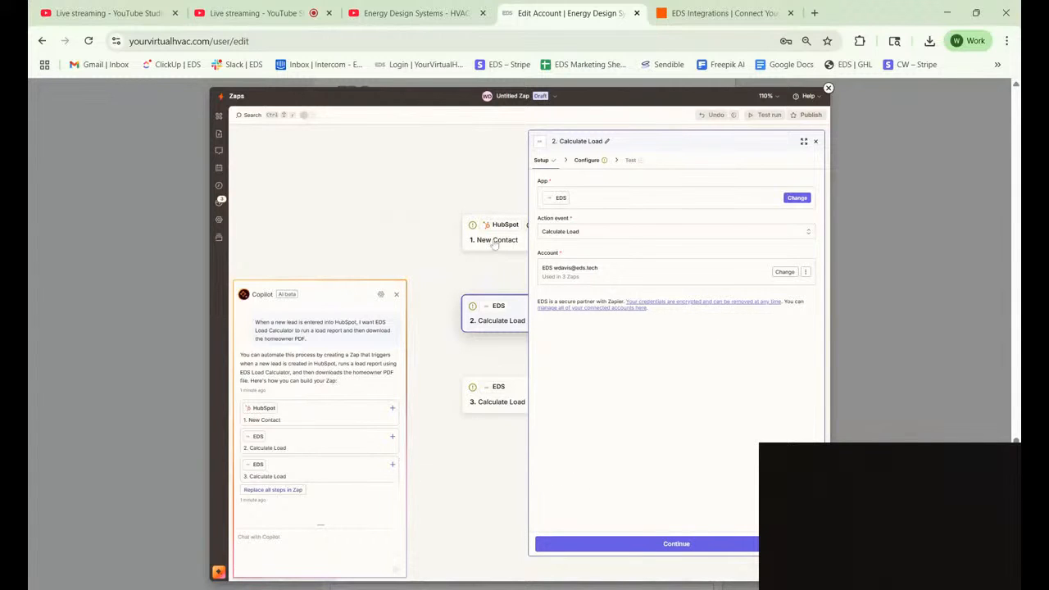
click(579, 546)
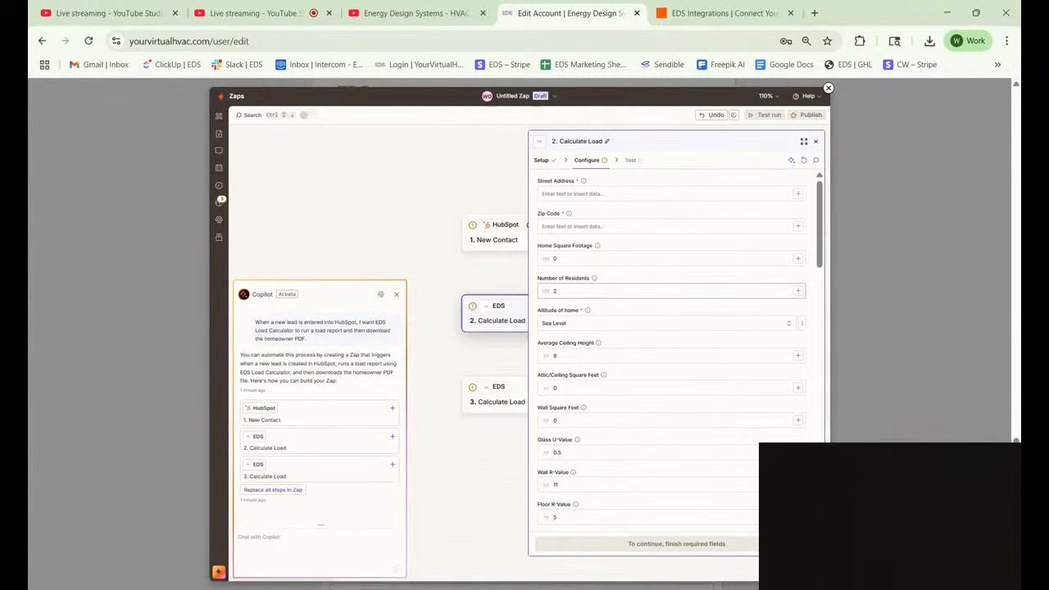
Review the Calculate Load input fields and view the data available for Customer Name.
scroll(671, 353, down, 1)
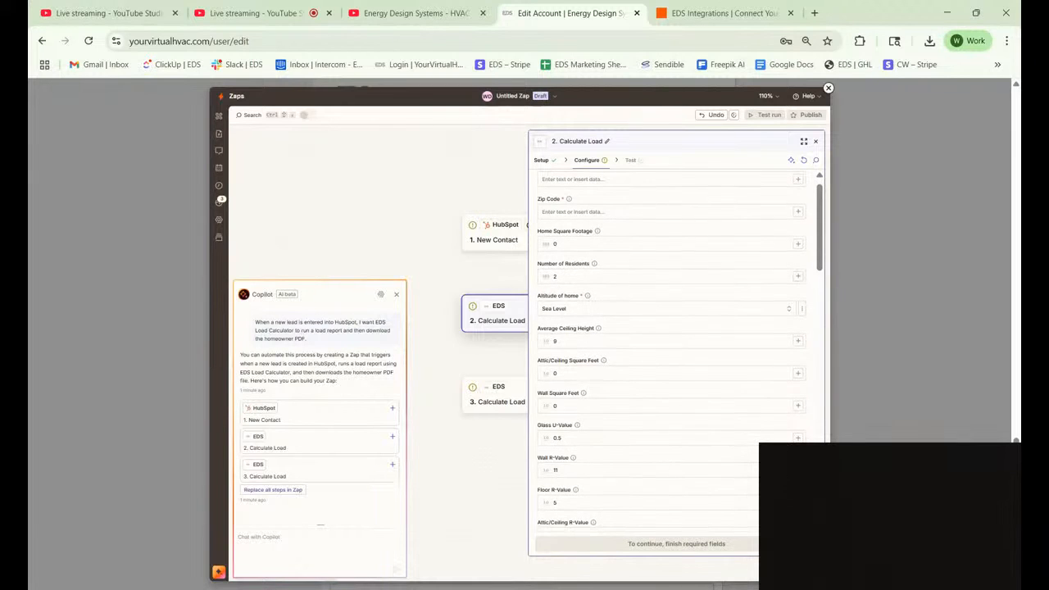
scroll(672, 352, down, 3)
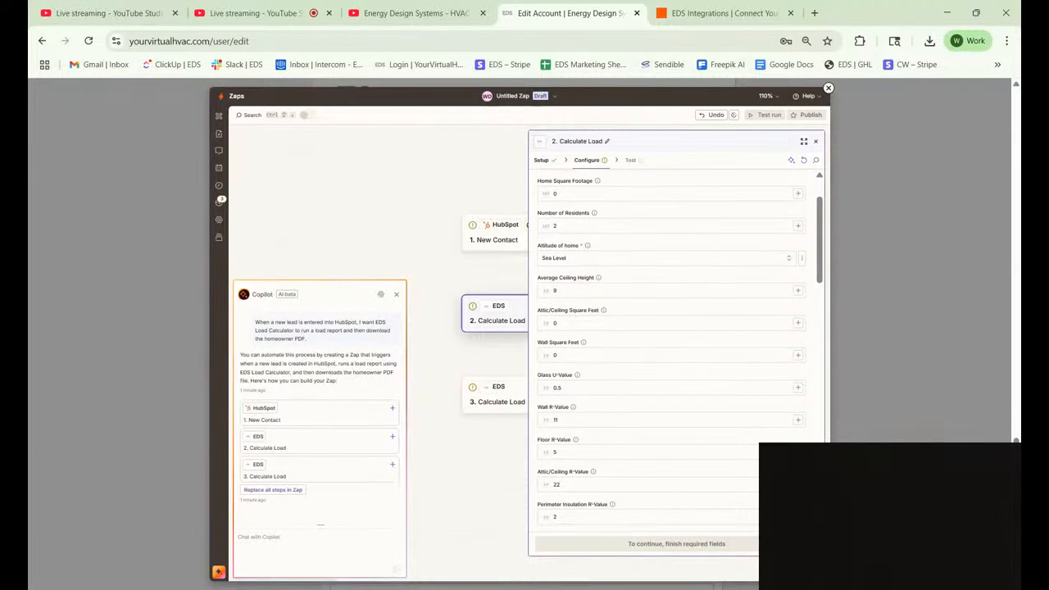
scroll(635, 373, down, 6)
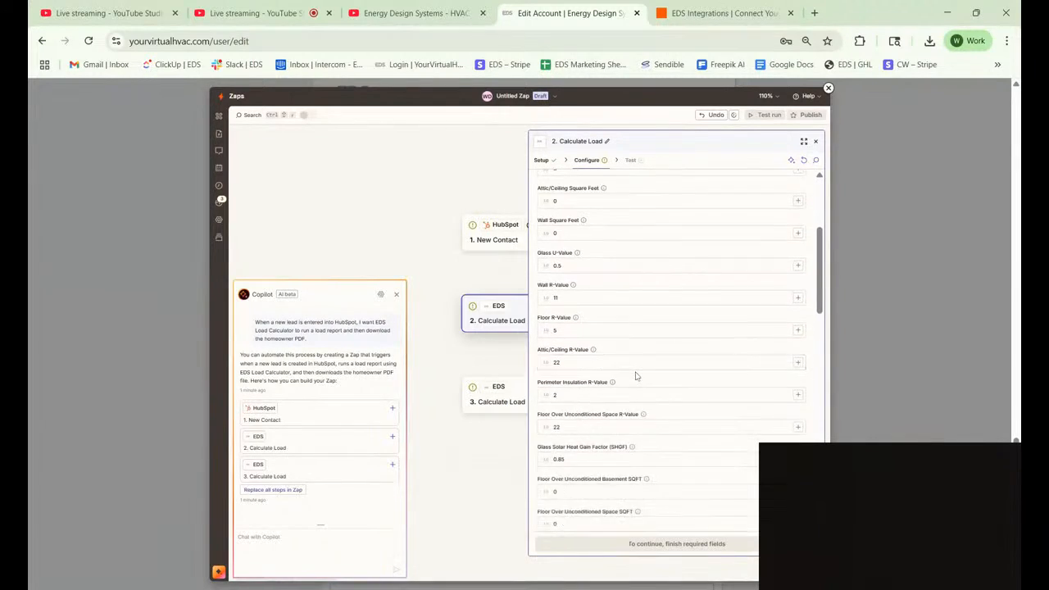
scroll(635, 373, down, 8)
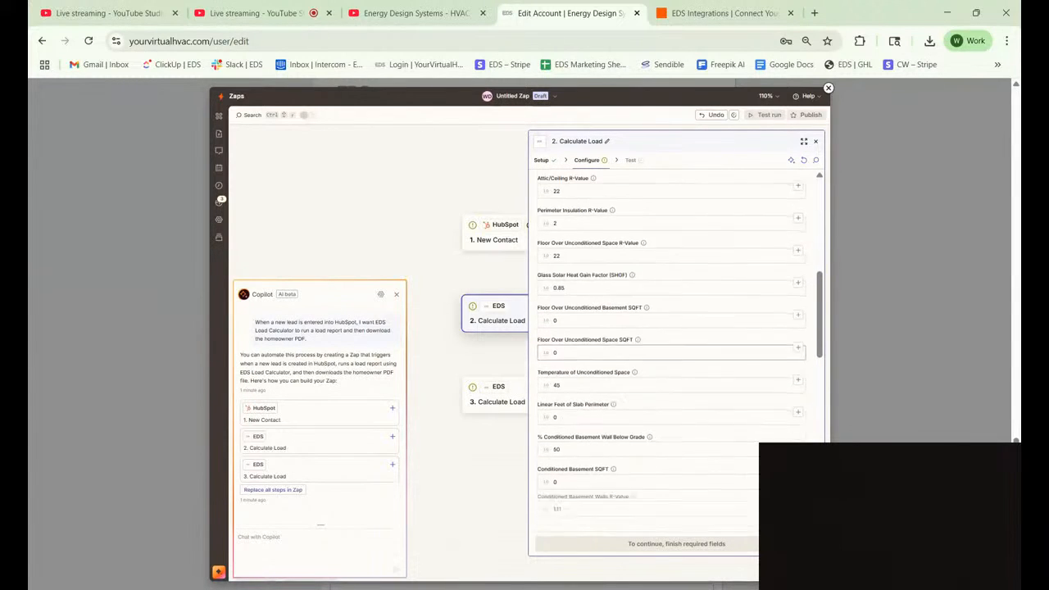
scroll(671, 353, down, 6)
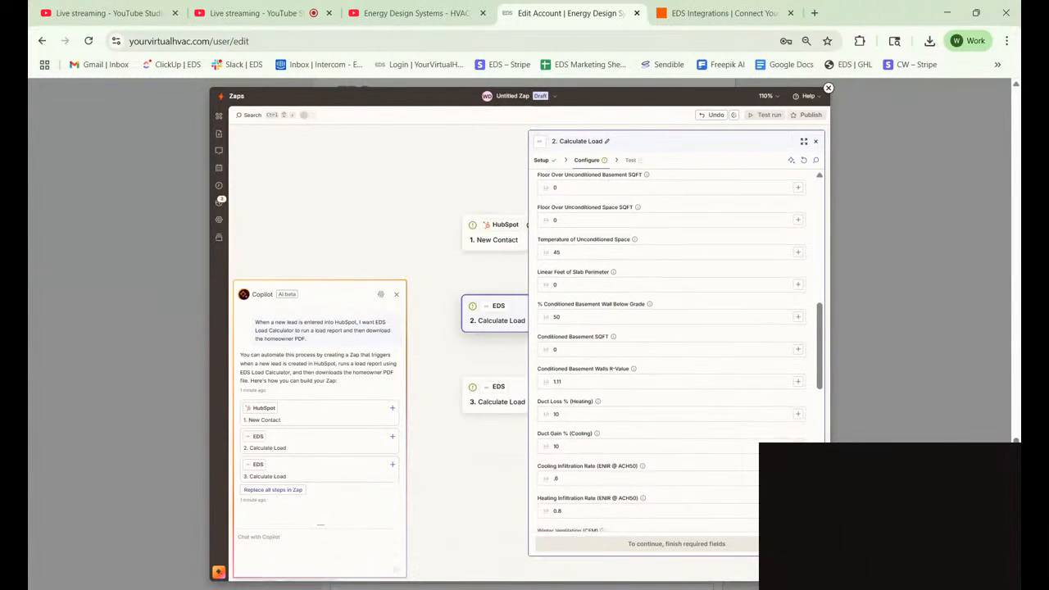
scroll(671, 352, down, 1)
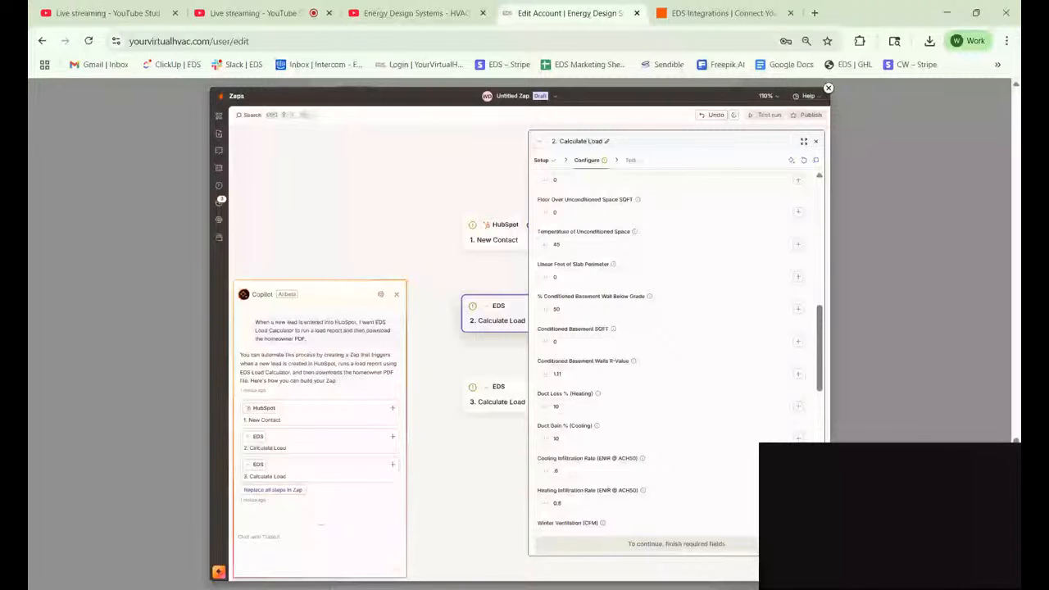
scroll(672, 353, down, 10)
click(624, 439)
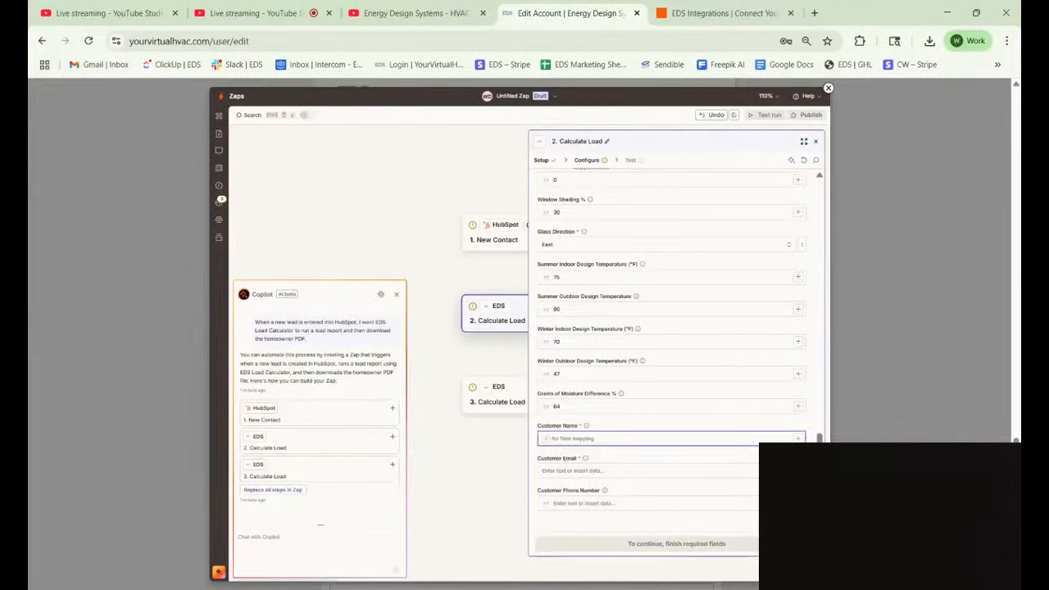
click(799, 438)
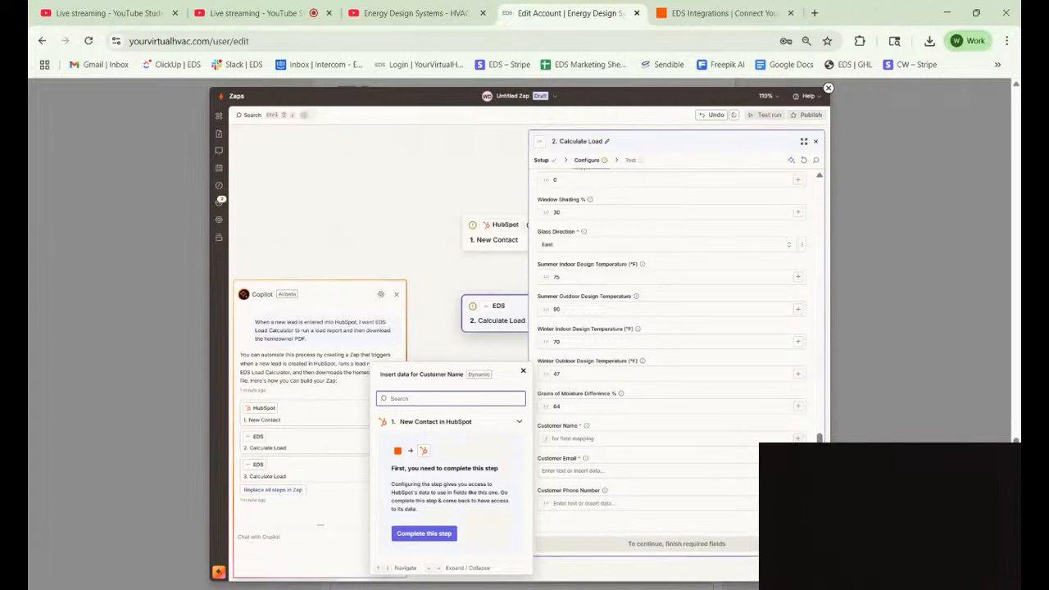
click(718, 421)
View the data available for Street Address, then close the picker and step panel.
scroll(717, 422, up, 5)
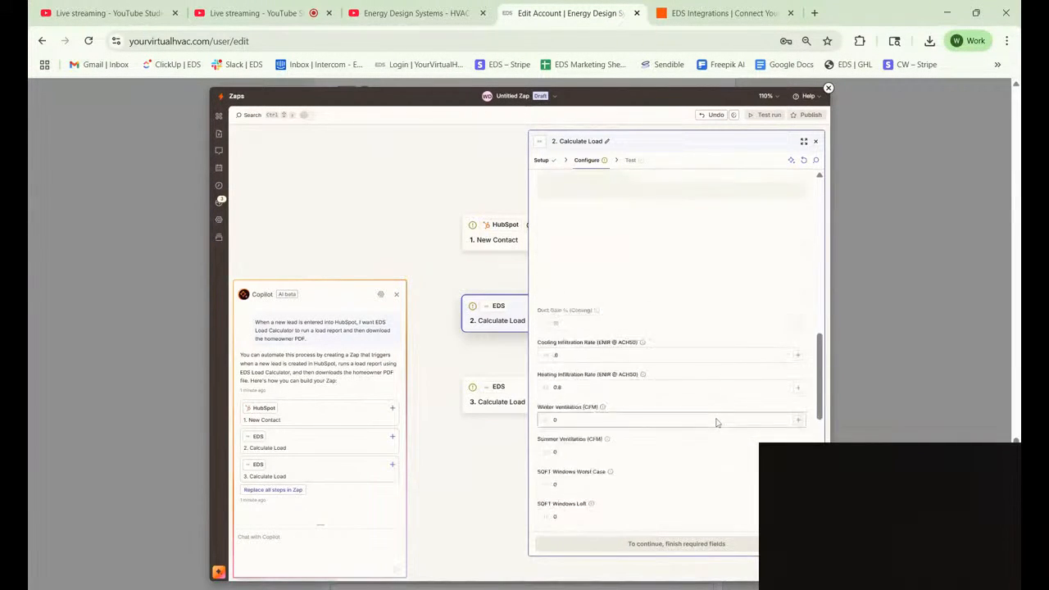
scroll(717, 422, up, 10)
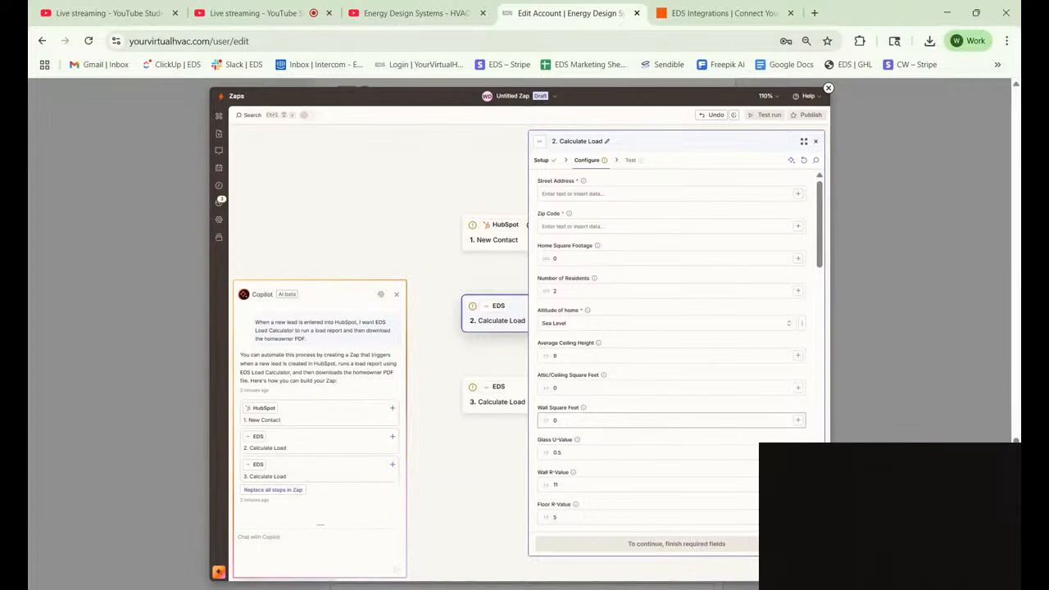
click(798, 193)
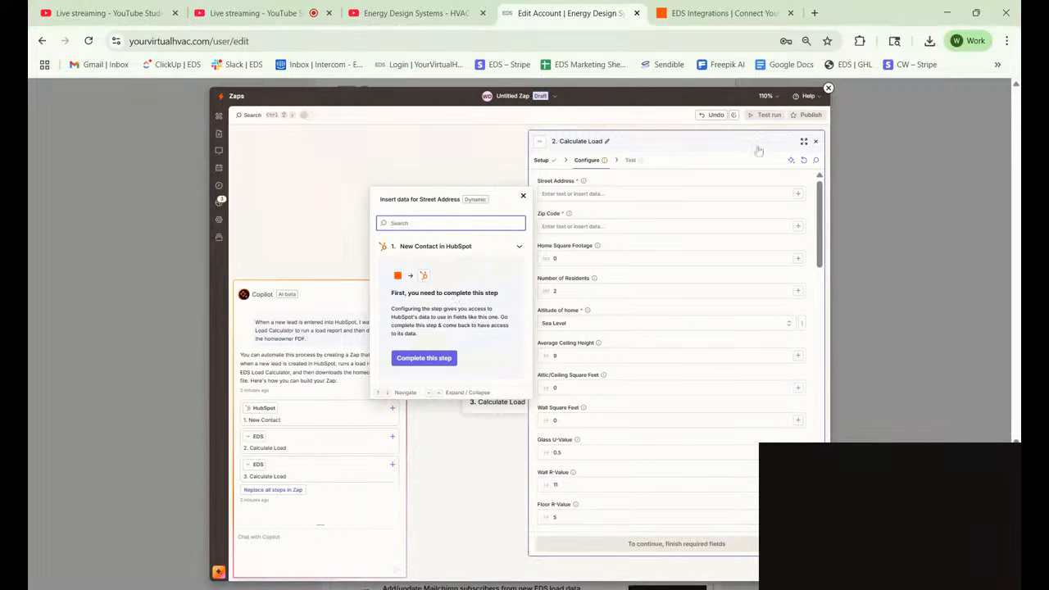
click(816, 141)
click(816, 141)
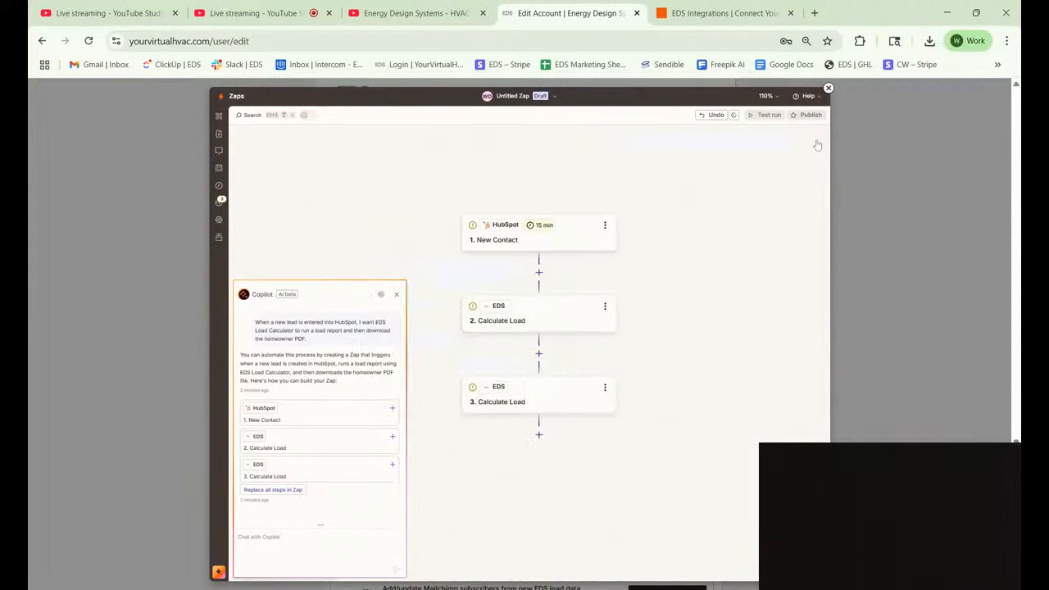
click(543, 237)
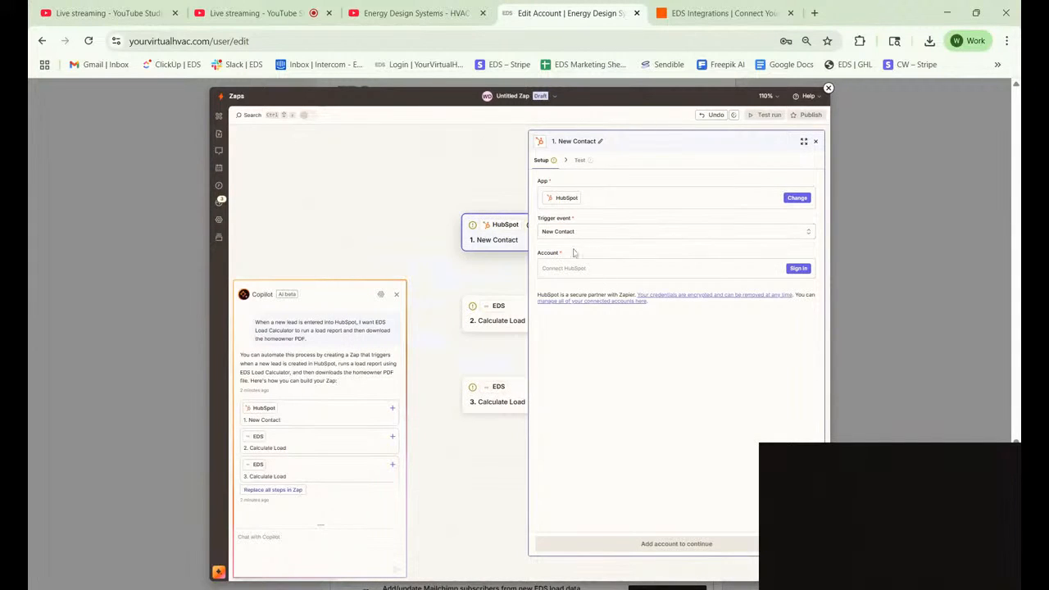
click(494, 315)
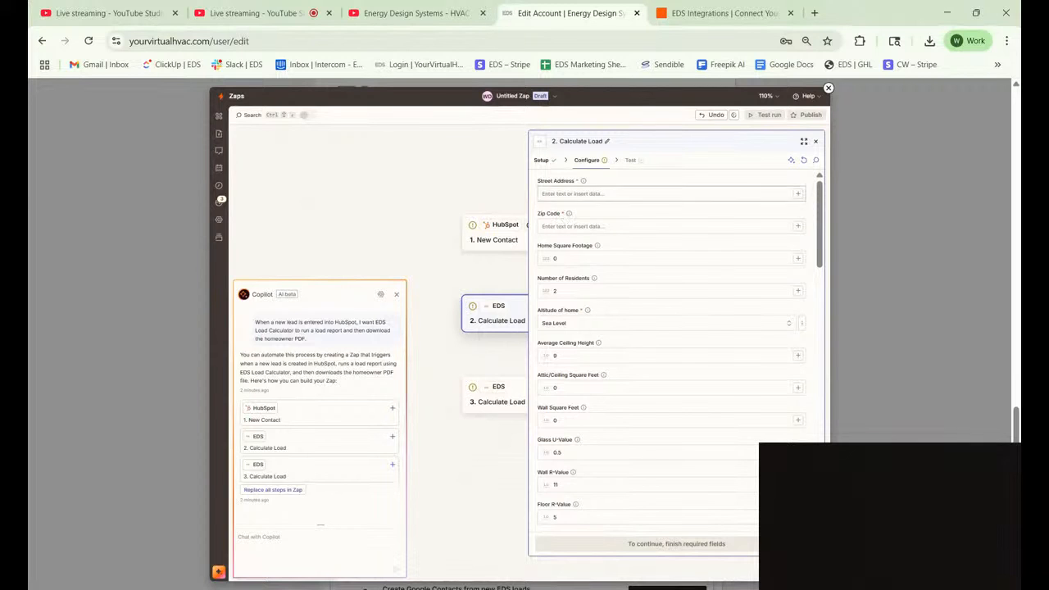
scroll(604, 259, down, 3)
scroll(603, 259, down, 5)
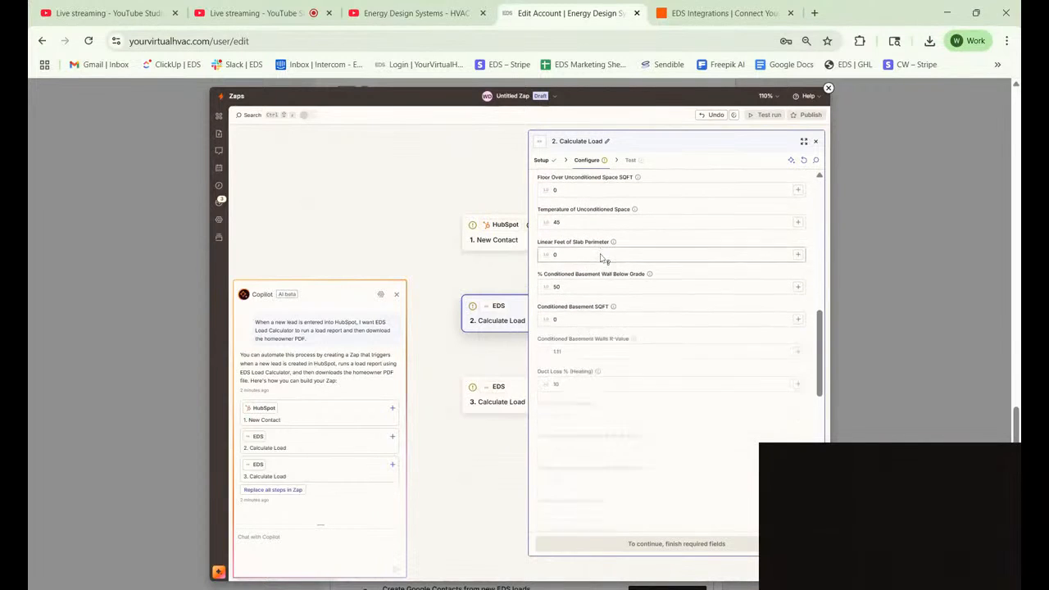
scroll(668, 344, down, 4)
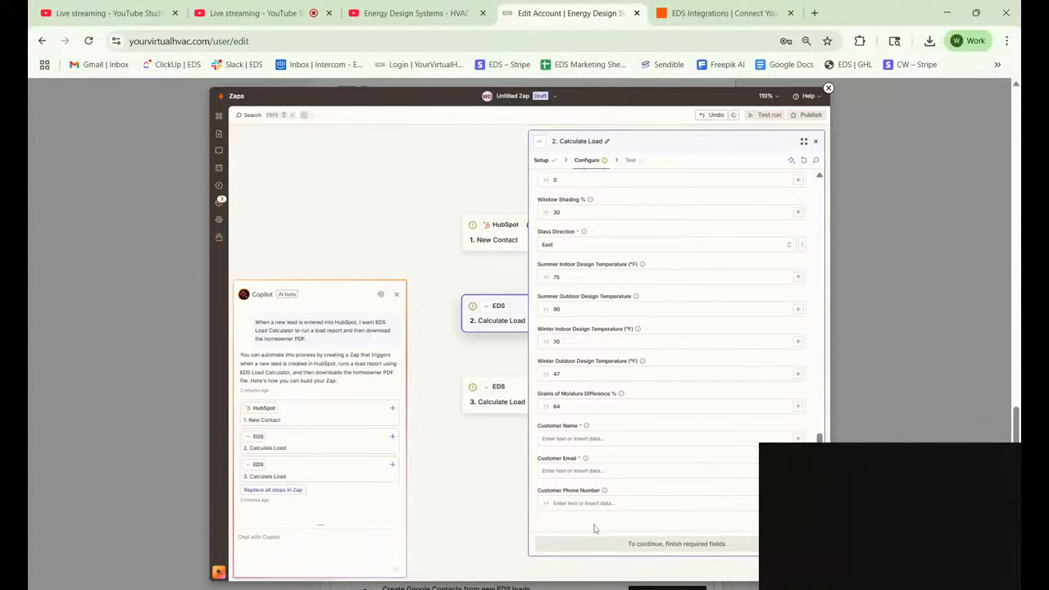
scroll(596, 530, up, 1)
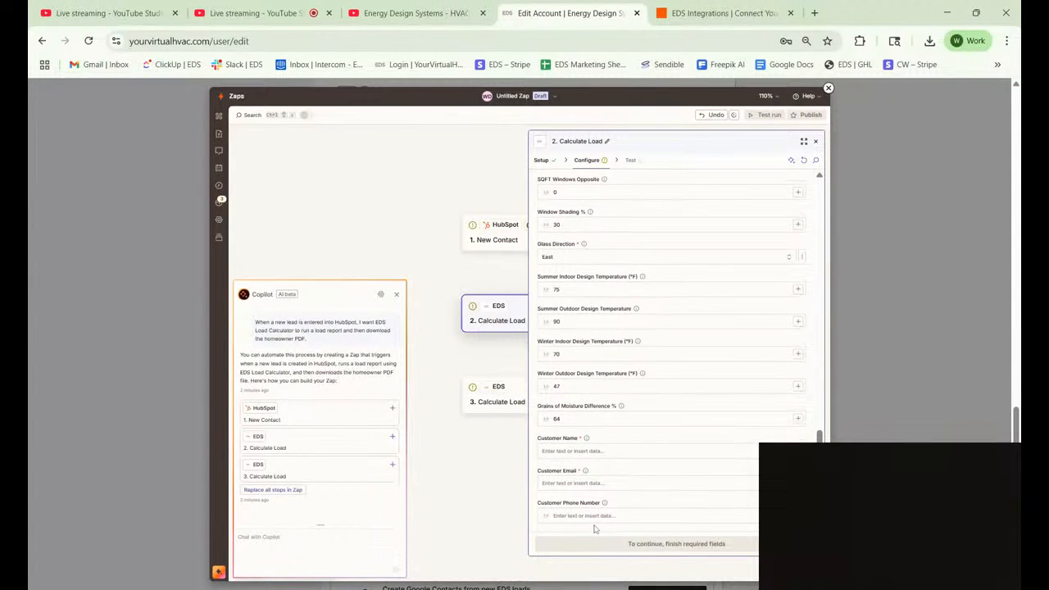
scroll(590, 357, up, 1)
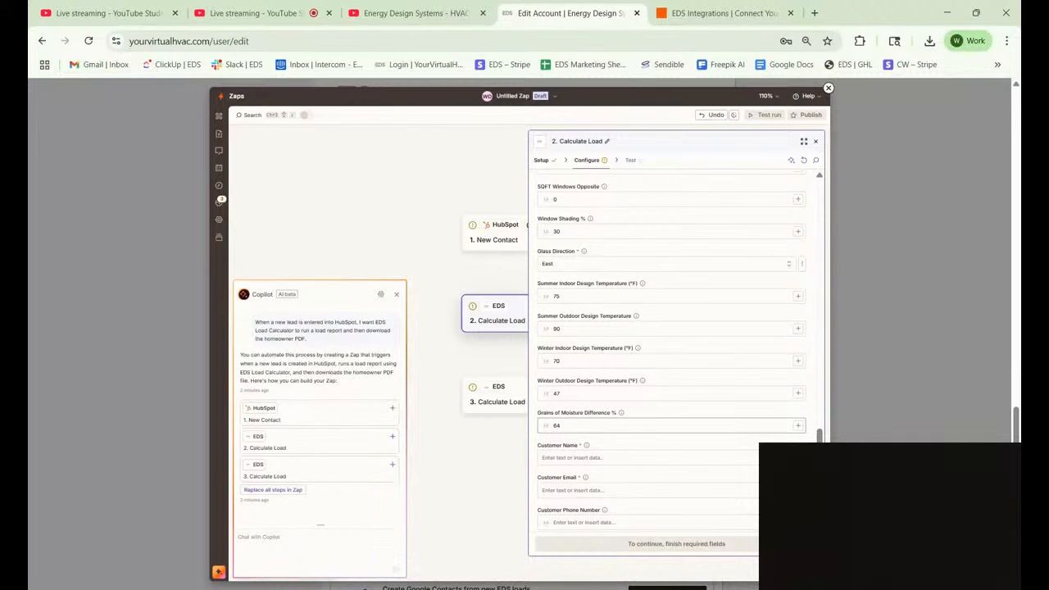
scroll(673, 344, up, 10)
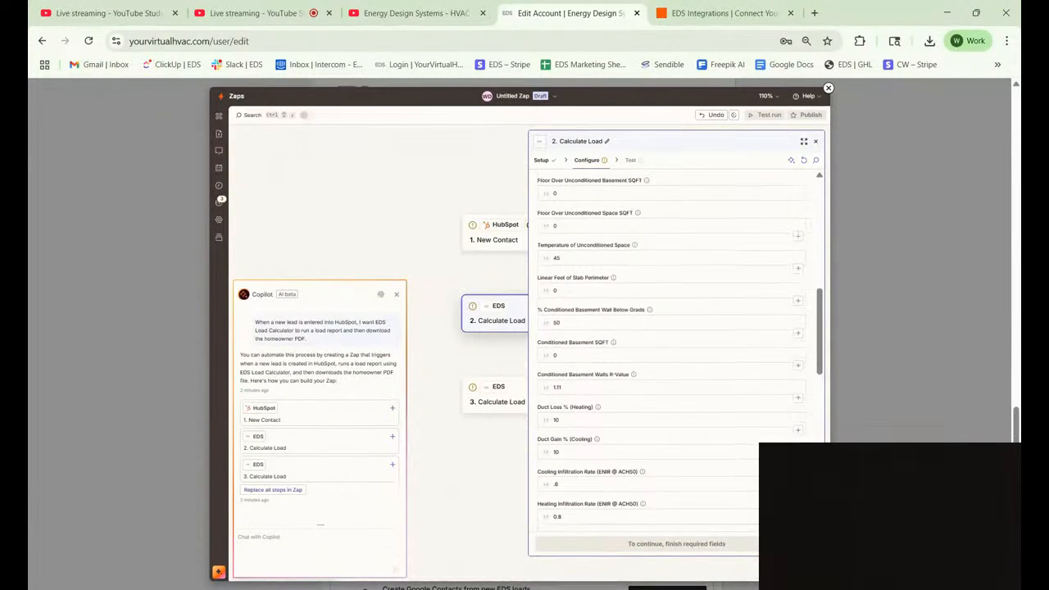
scroll(672, 410, up, 10)
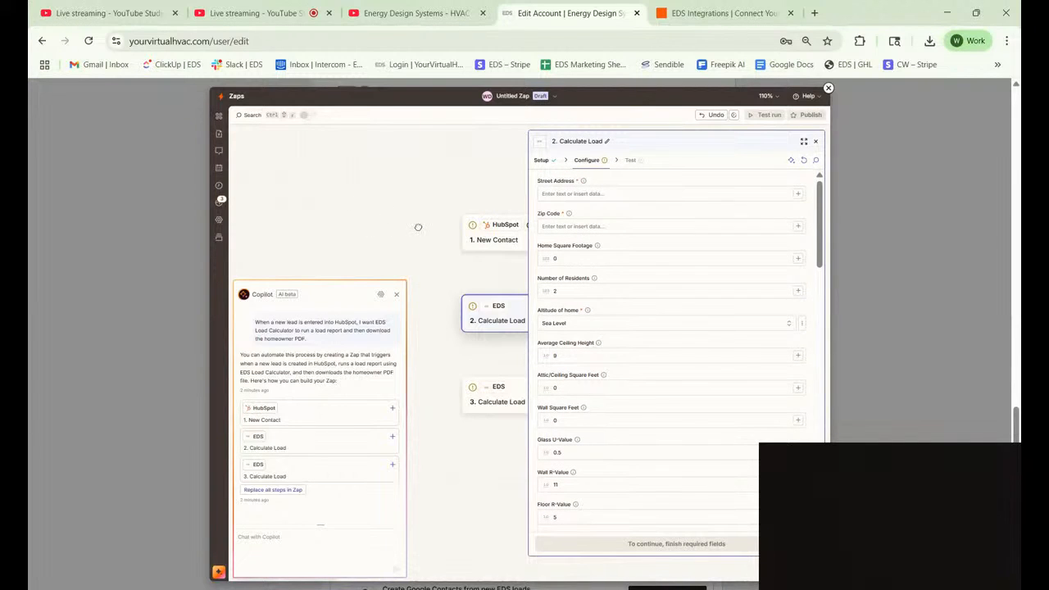
click(816, 141)
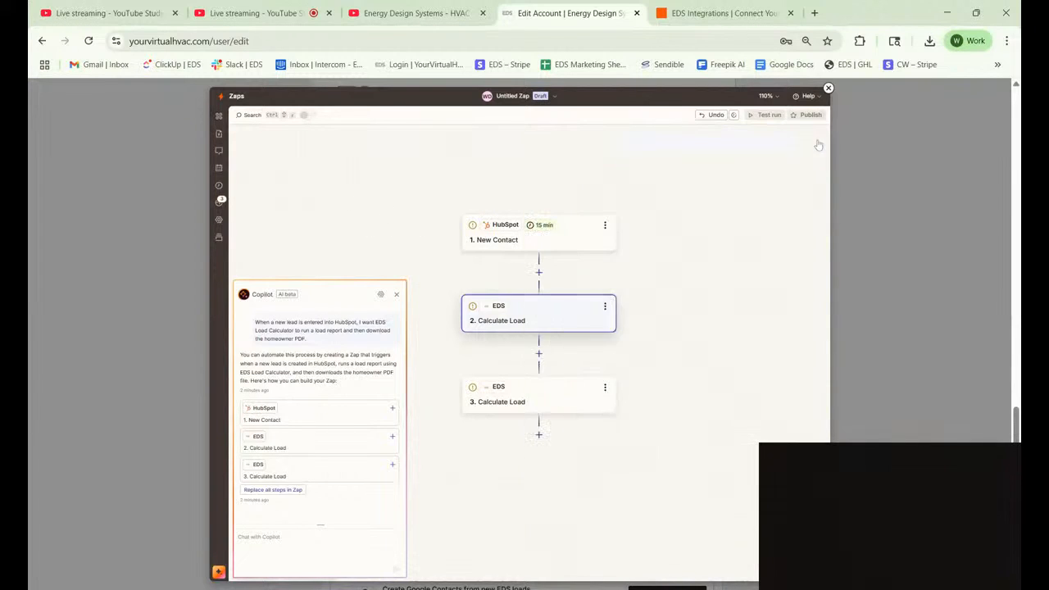
click(566, 410)
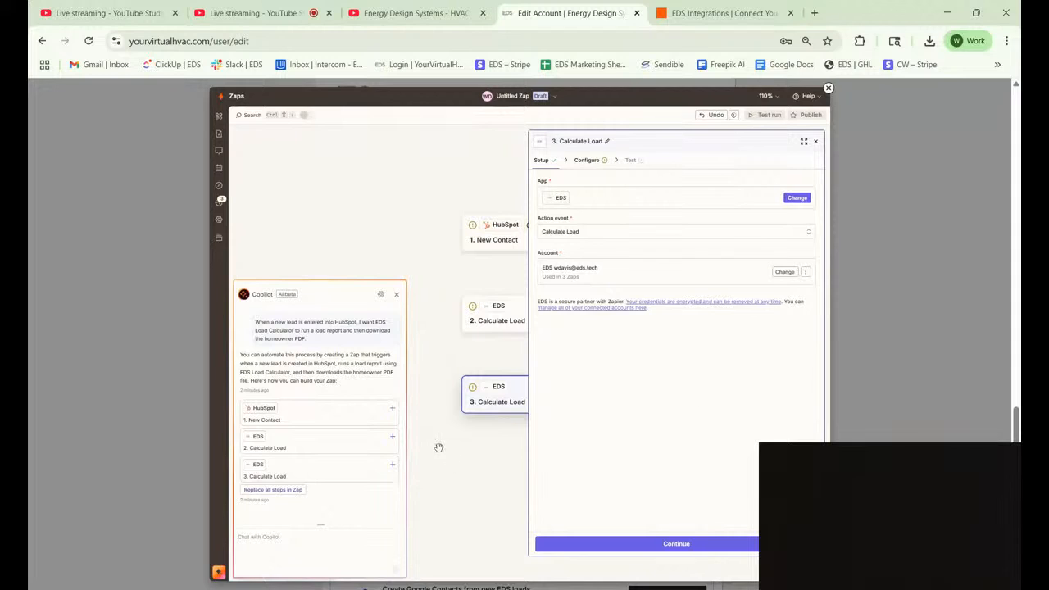
click(817, 141)
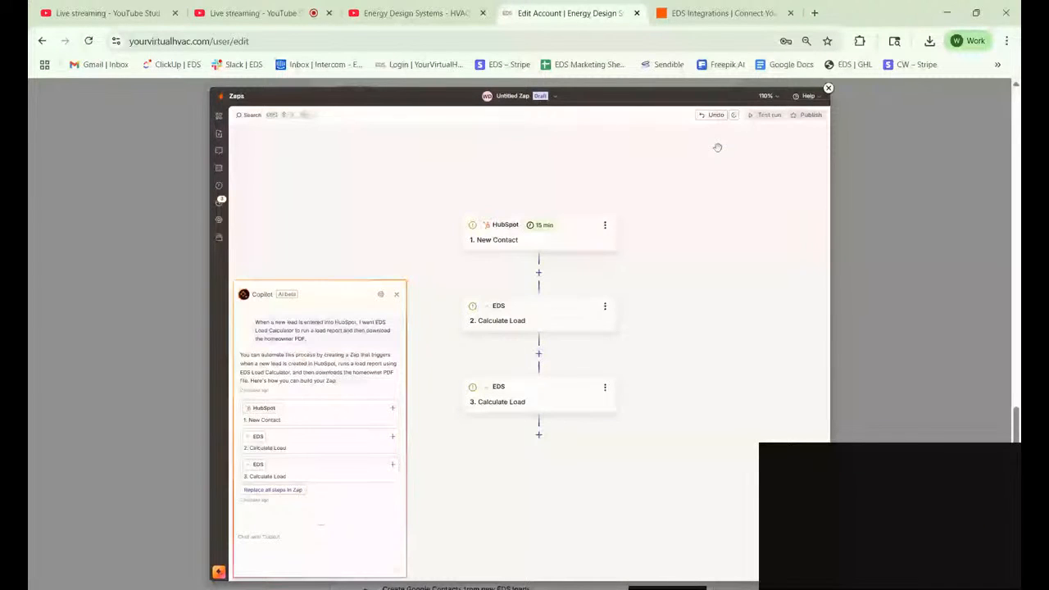
scroll(562, 304, down, 2)
click(562, 304)
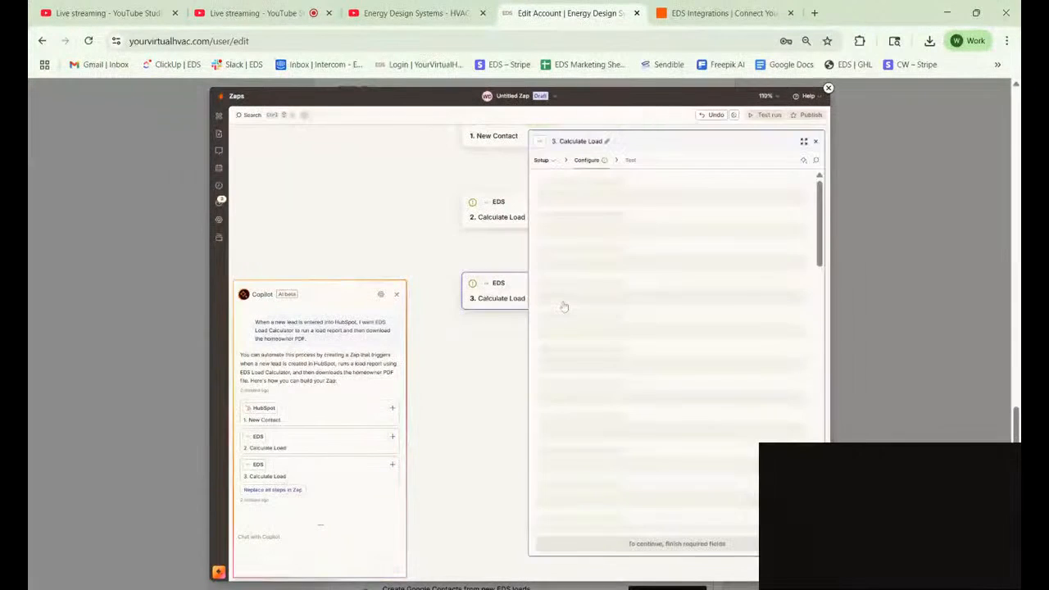
click(541, 160)
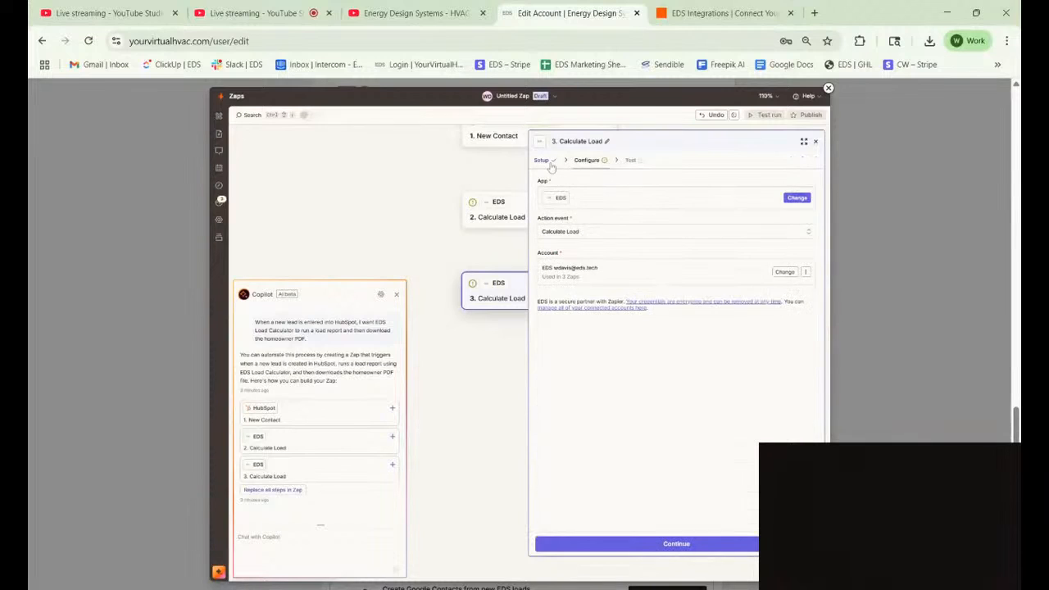
click(570, 232)
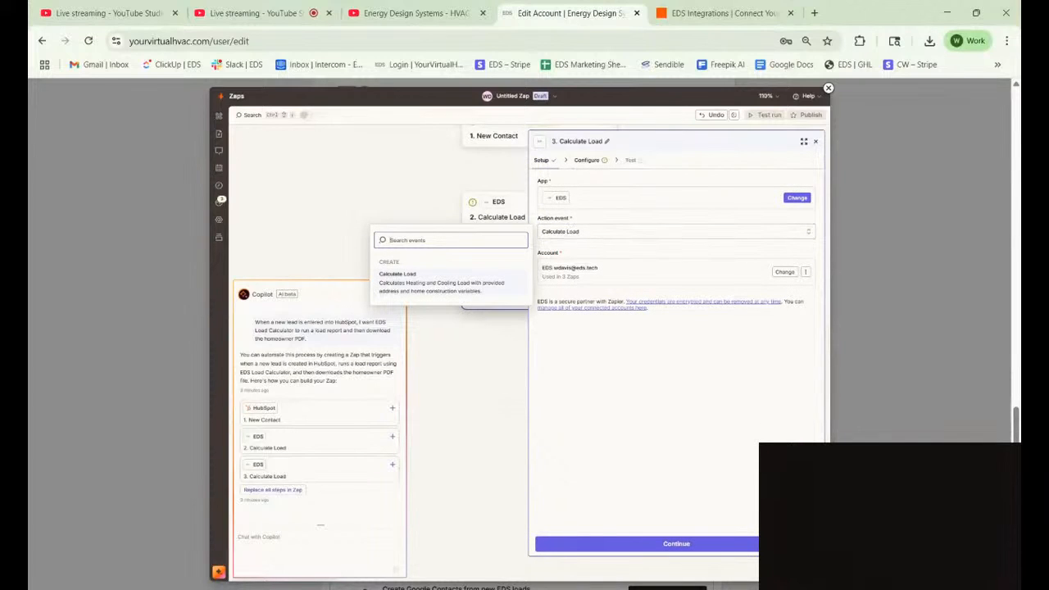
text(downloa)
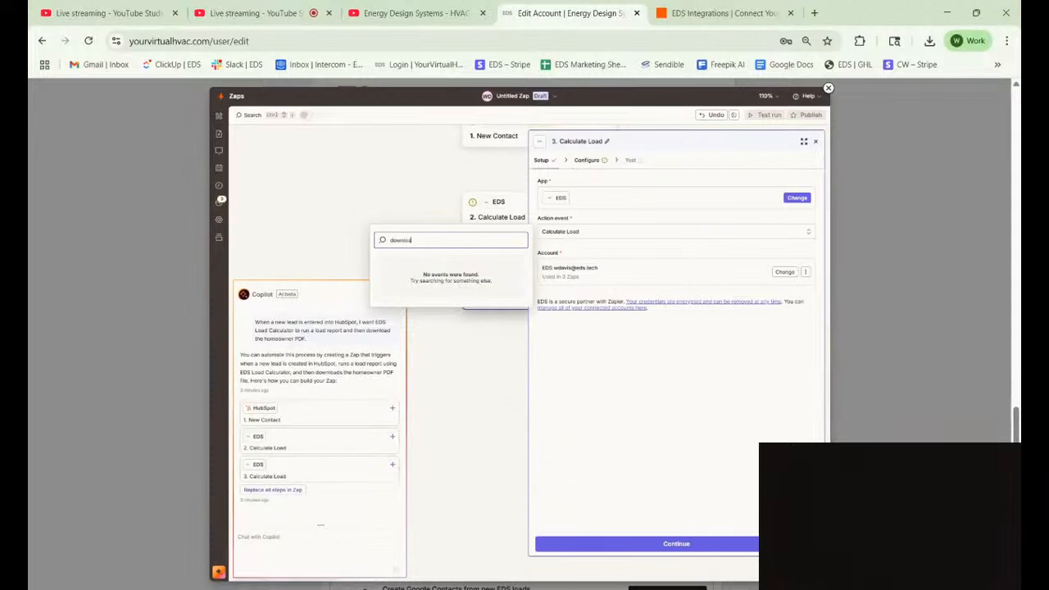
text(d)
key(BackSpace)
key(BackSpace)
key(BackSpace)
key(BackSpace)
key(BackSpace)
key(BackSpace)
key(BackSpace)
key(BackSpace)
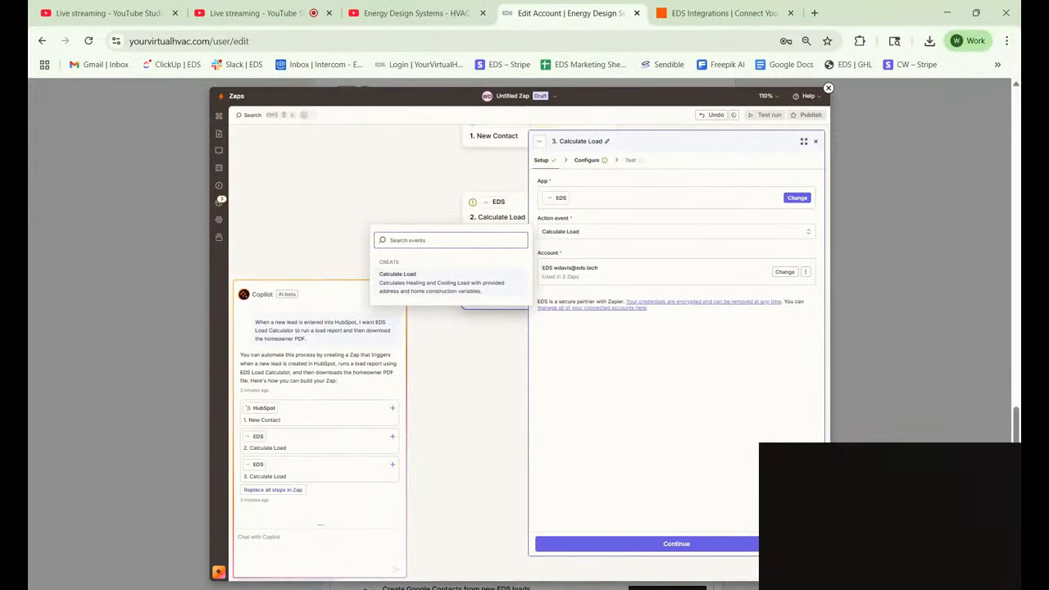
click(397, 185)
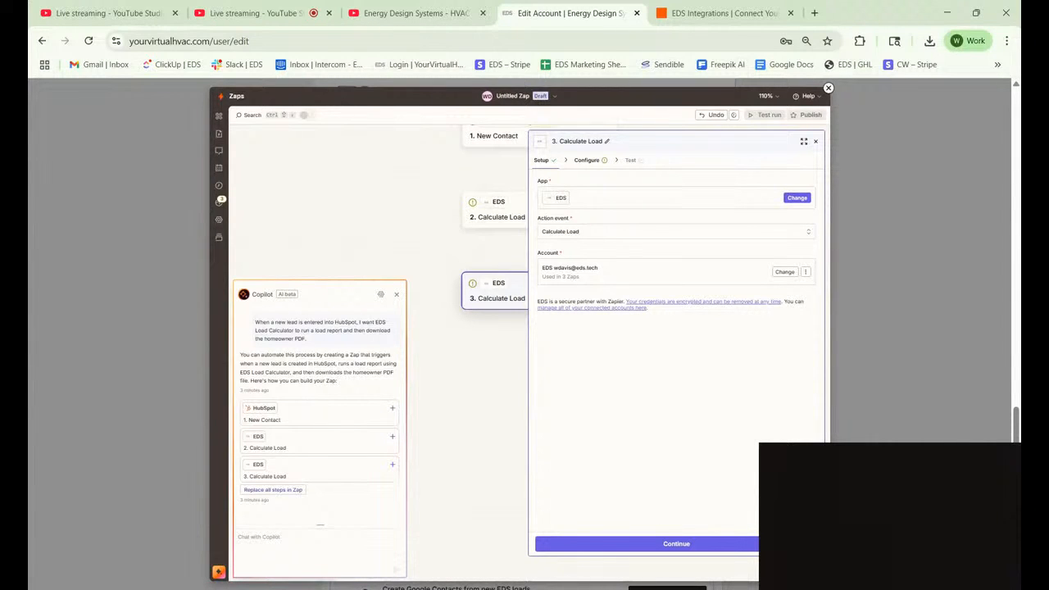
click(816, 141)
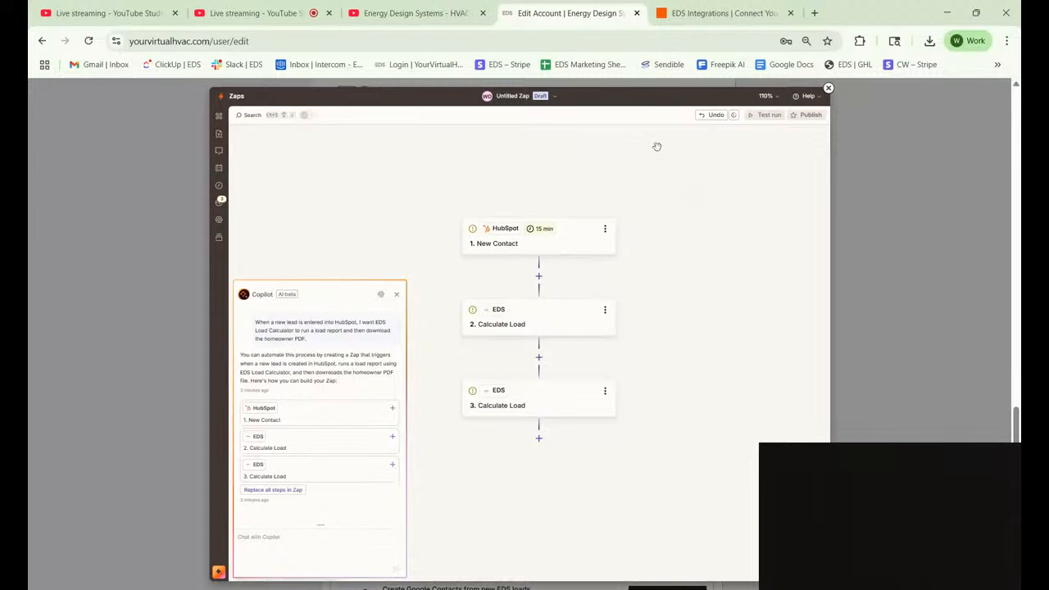
Close the Zapier Edit Account tab and switch to the YouTube Studio live streaming tab.
click(637, 13)
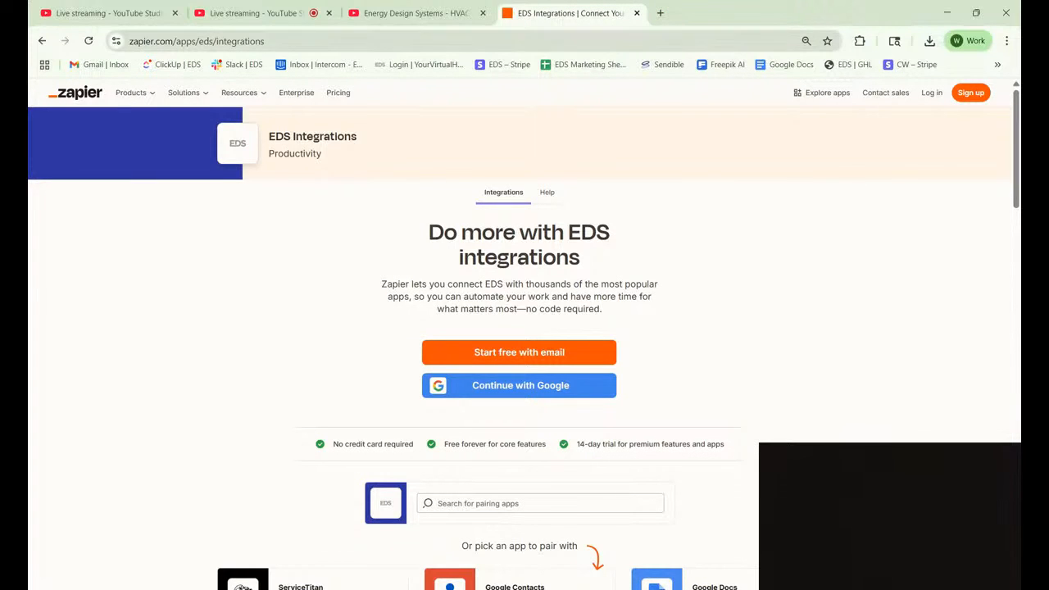
click(270, 14)
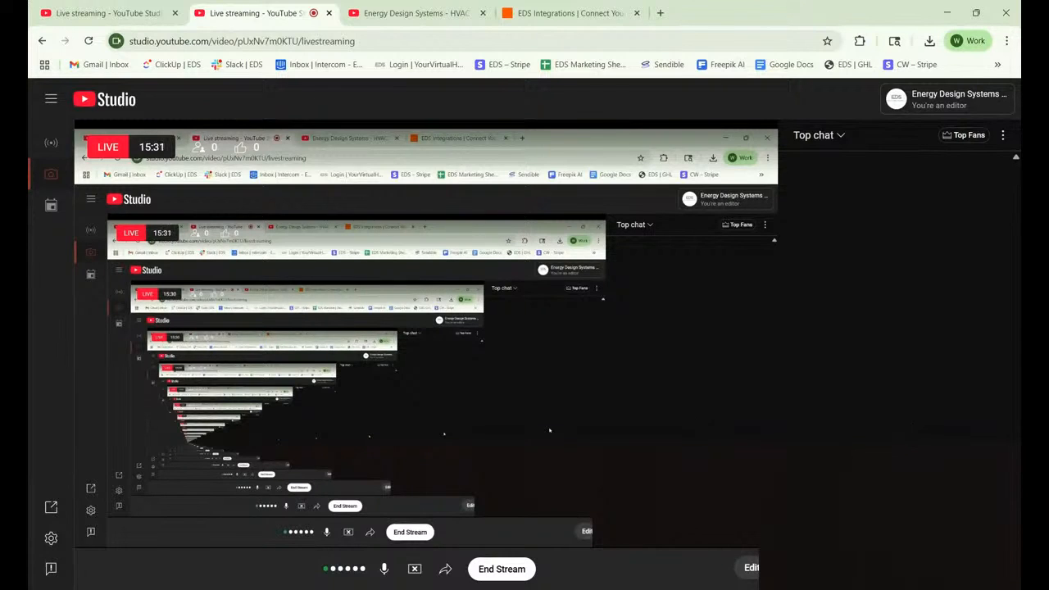
End screen sharing to the YouTube Studio live stream with Stop Sharing.
click(415, 571)
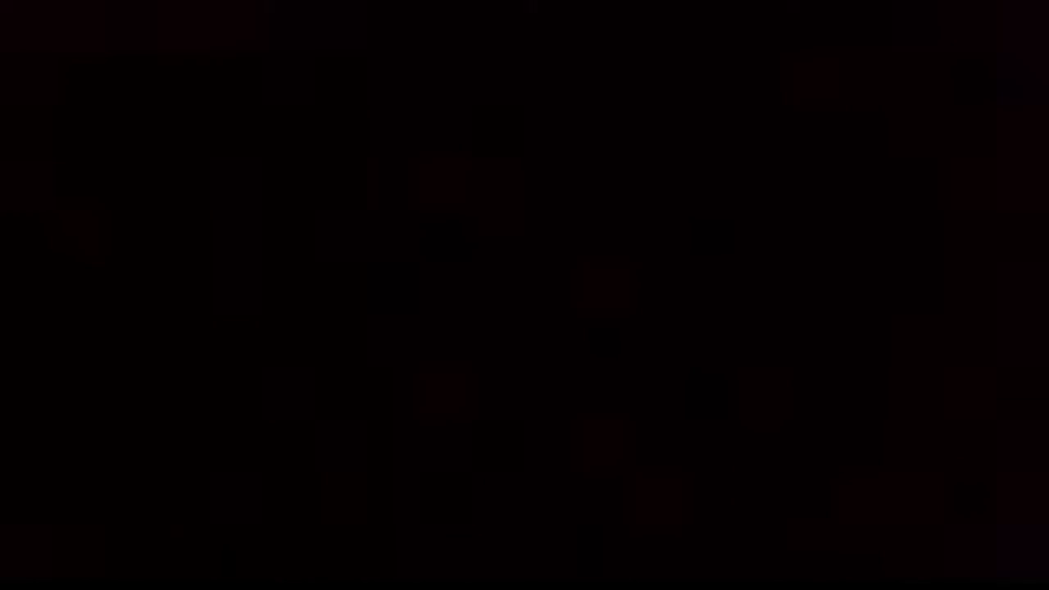